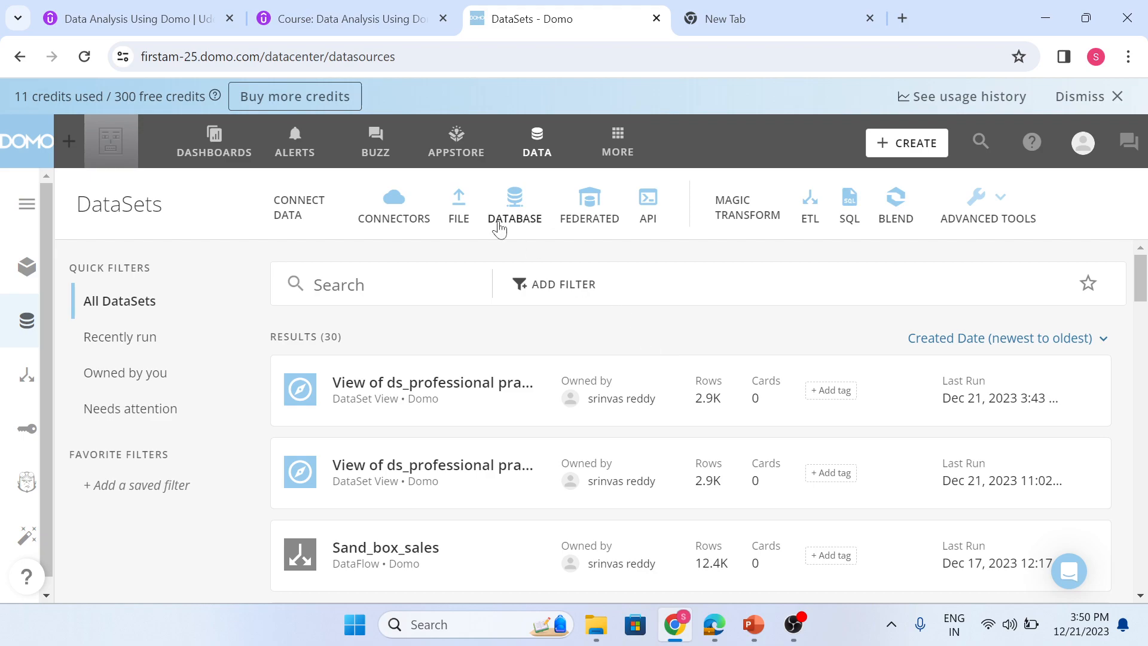
- Open the test DataFlow DataSet's personalized data permissions and enable PDP for it
scroll(424, 397, down, 3)
scroll(424, 398, down, 2)
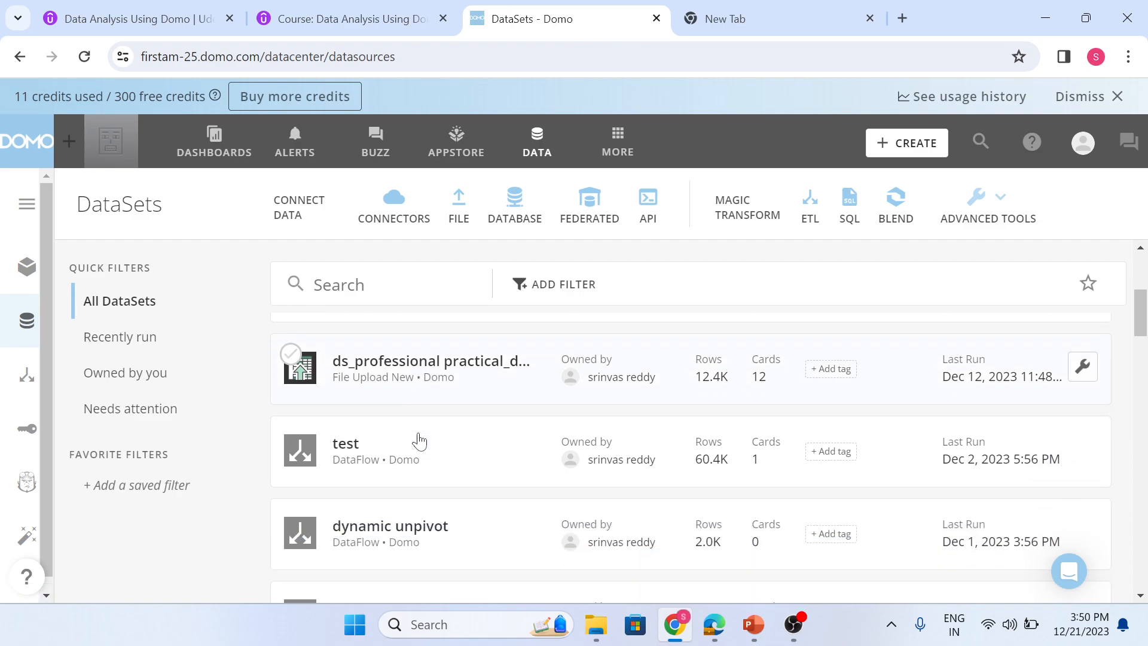
click(397, 461)
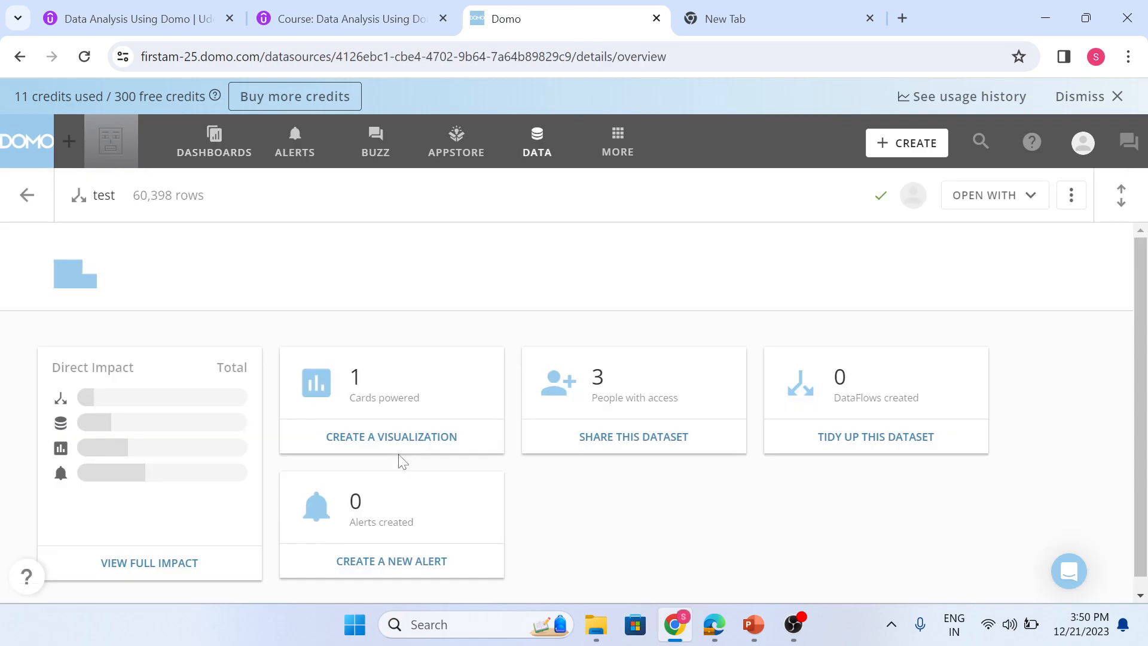
click(598, 217)
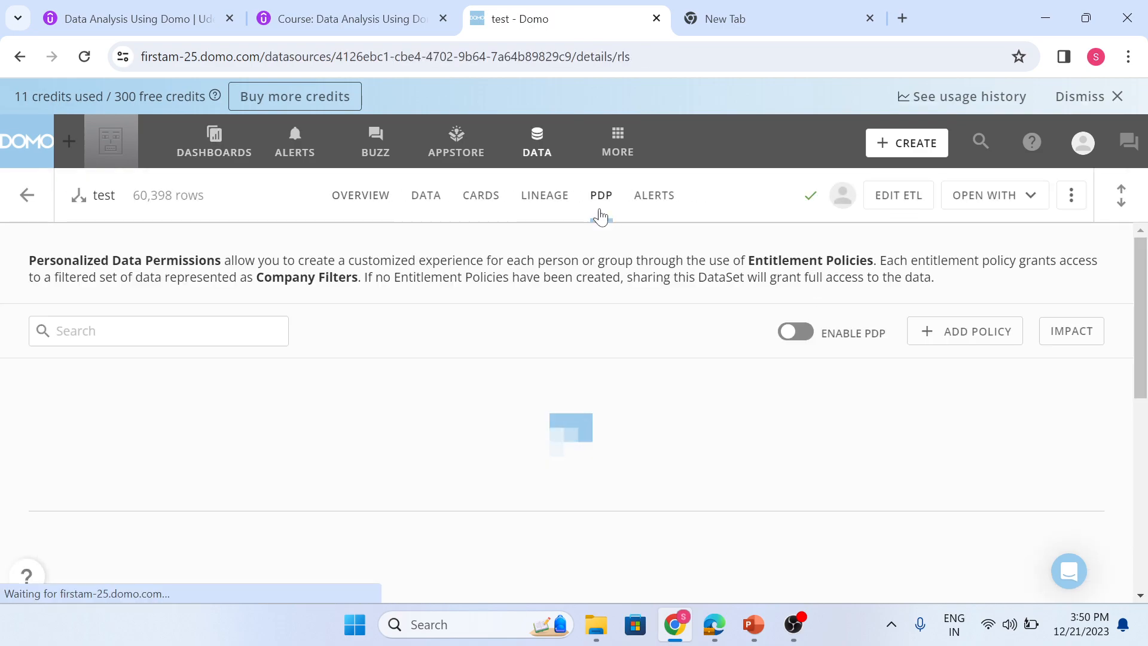
click(795, 332)
click(727, 444)
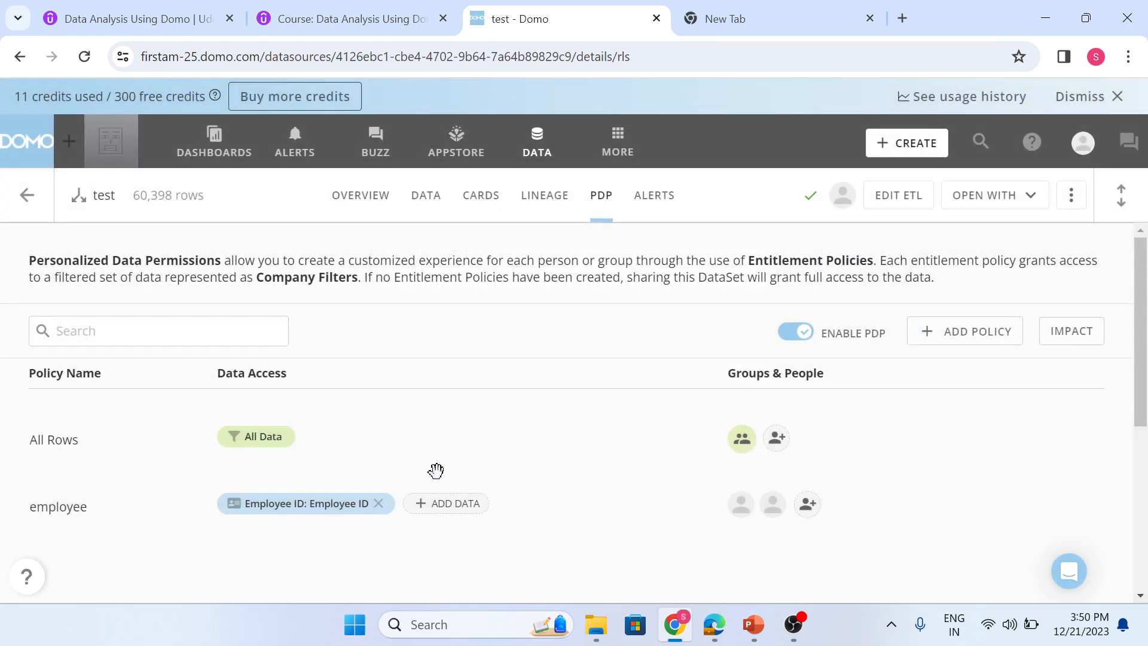
- Remove the Employee ID data access from the employee policy, keeping the policy name employee
click(378, 503)
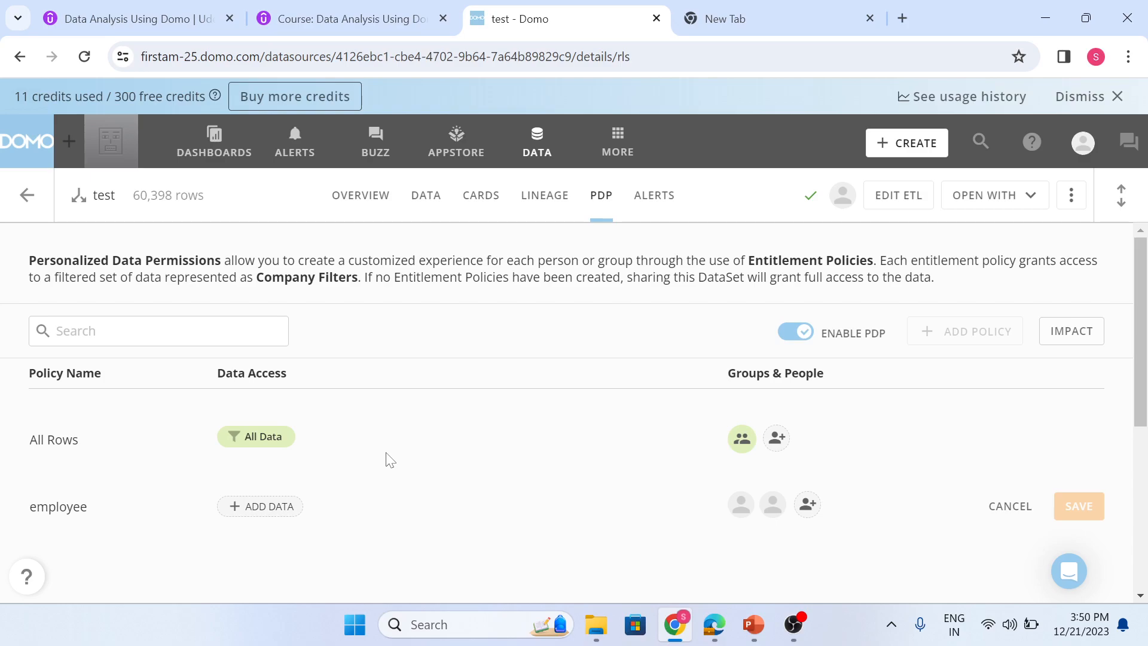
click(53, 511)
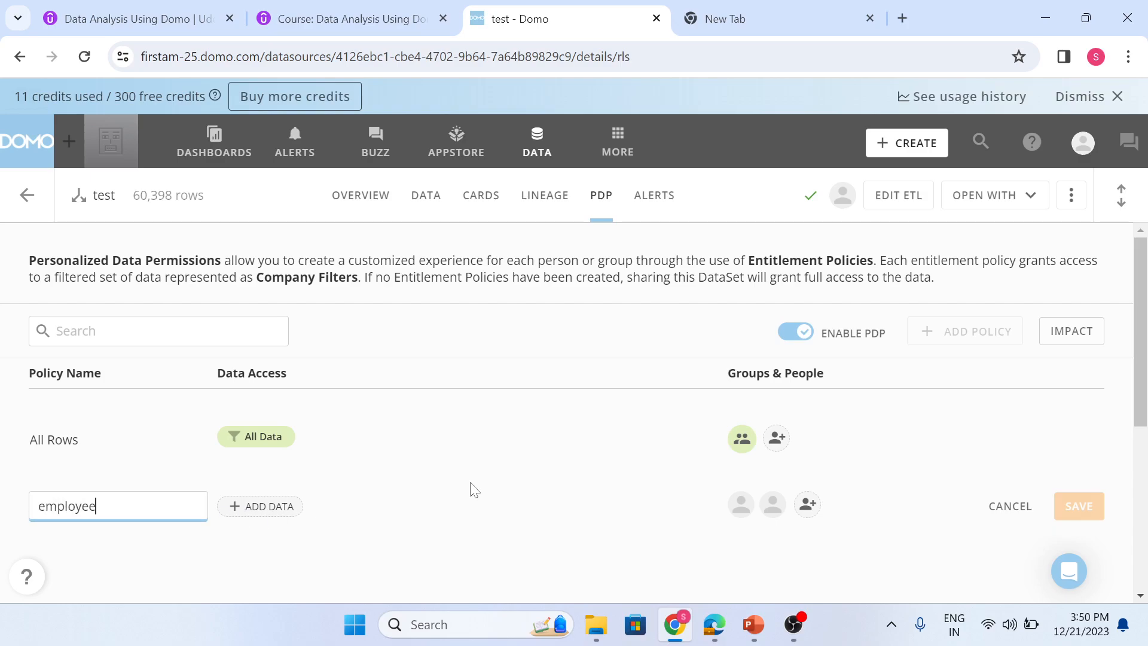
click(482, 523)
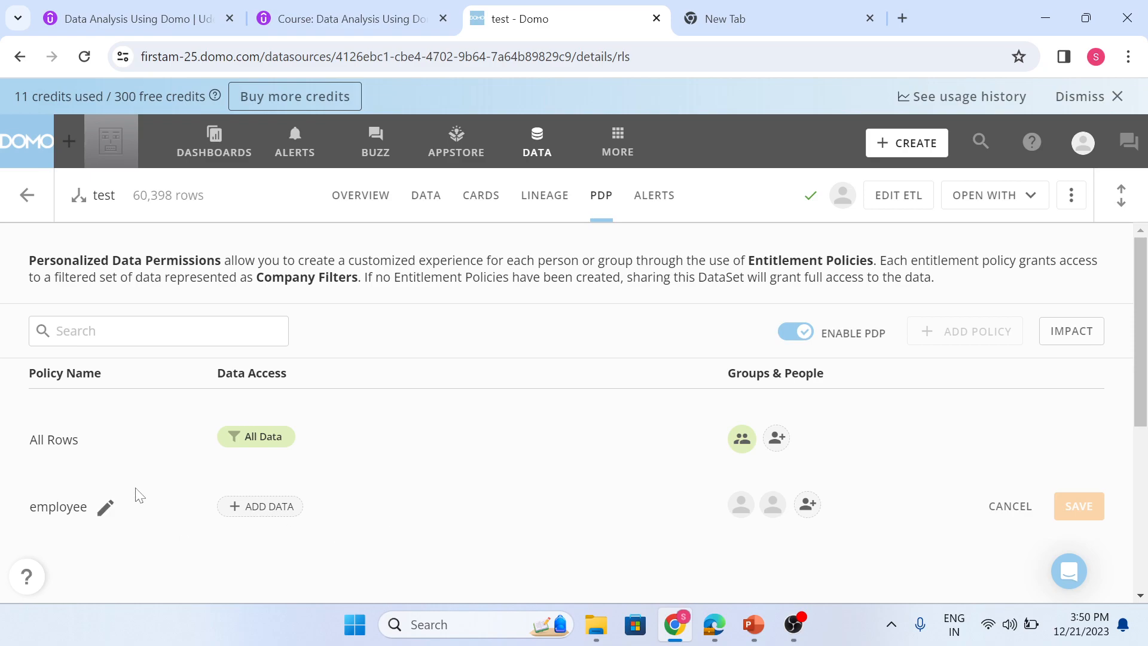
scroll(359, 443, down, 1)
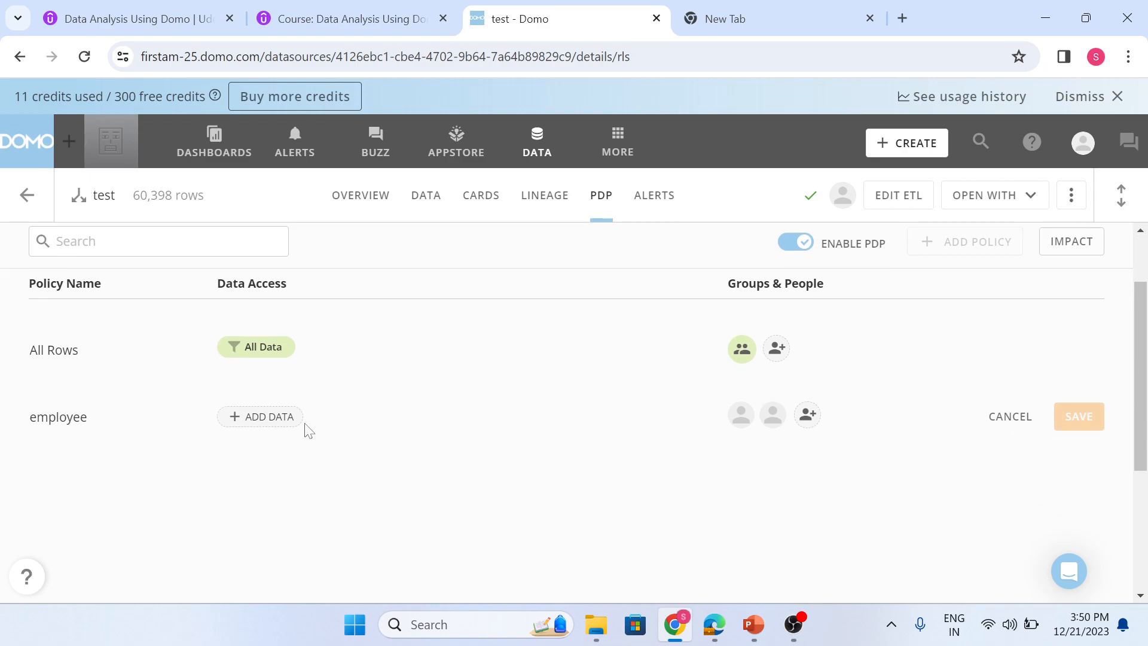
- Start adding data access to the employee policy, with the access type set to Filter by Managed Attribute
click(264, 418)
click(467, 310)
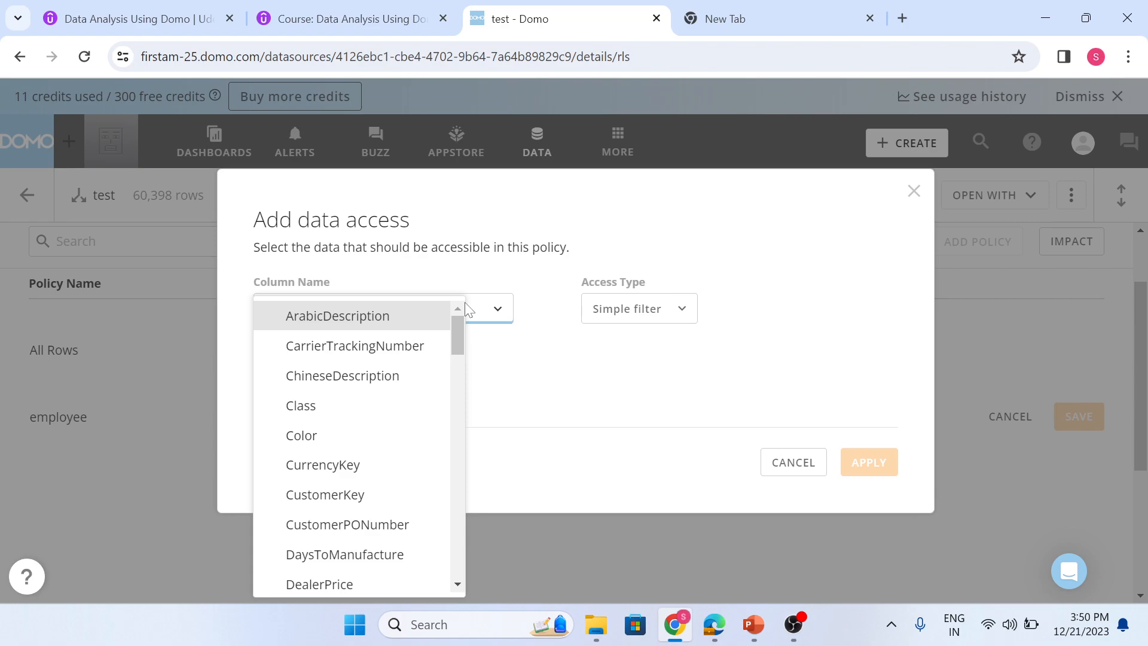
scroll(428, 424, down, 8)
scroll(428, 424, down, 15)
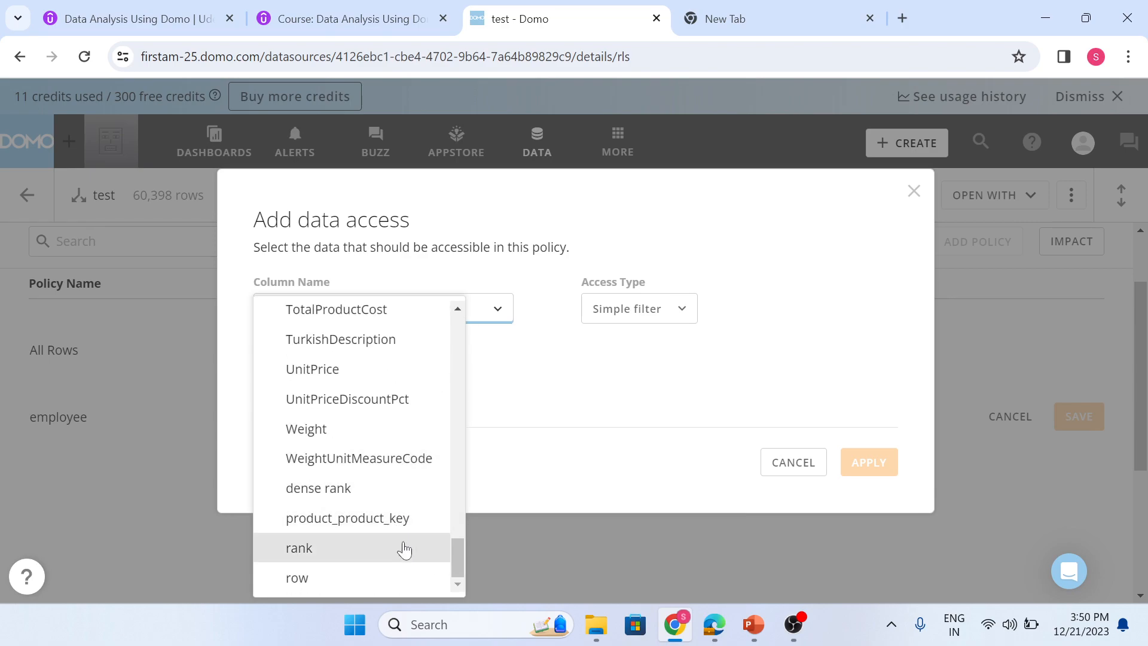
scroll(400, 558, up, 3)
click(558, 413)
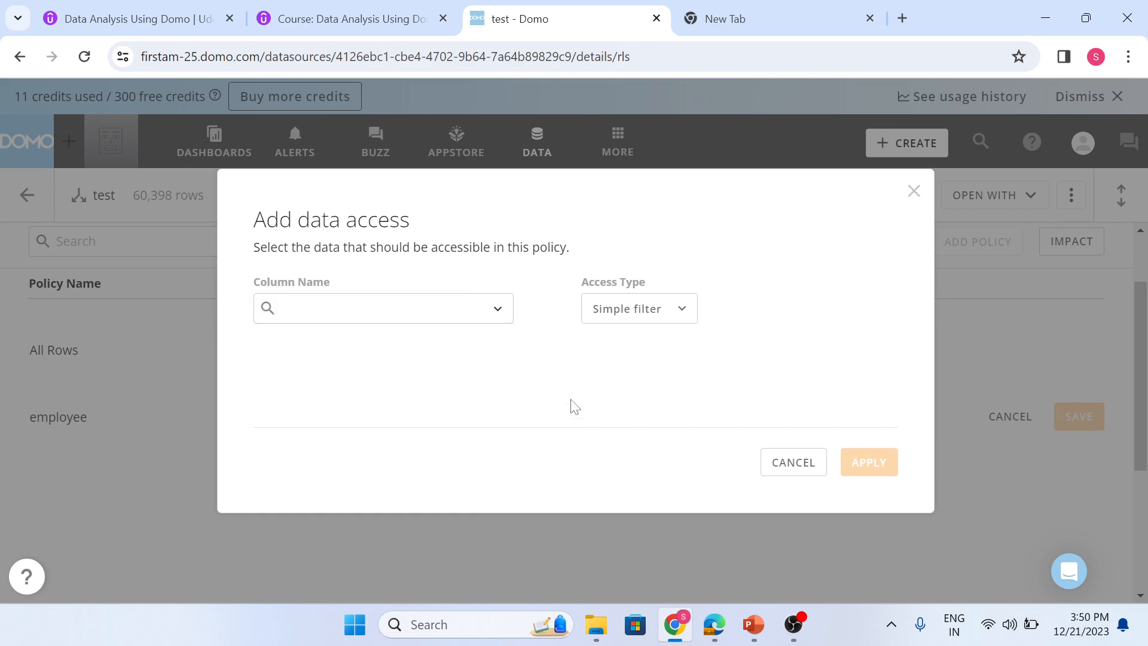
click(622, 320)
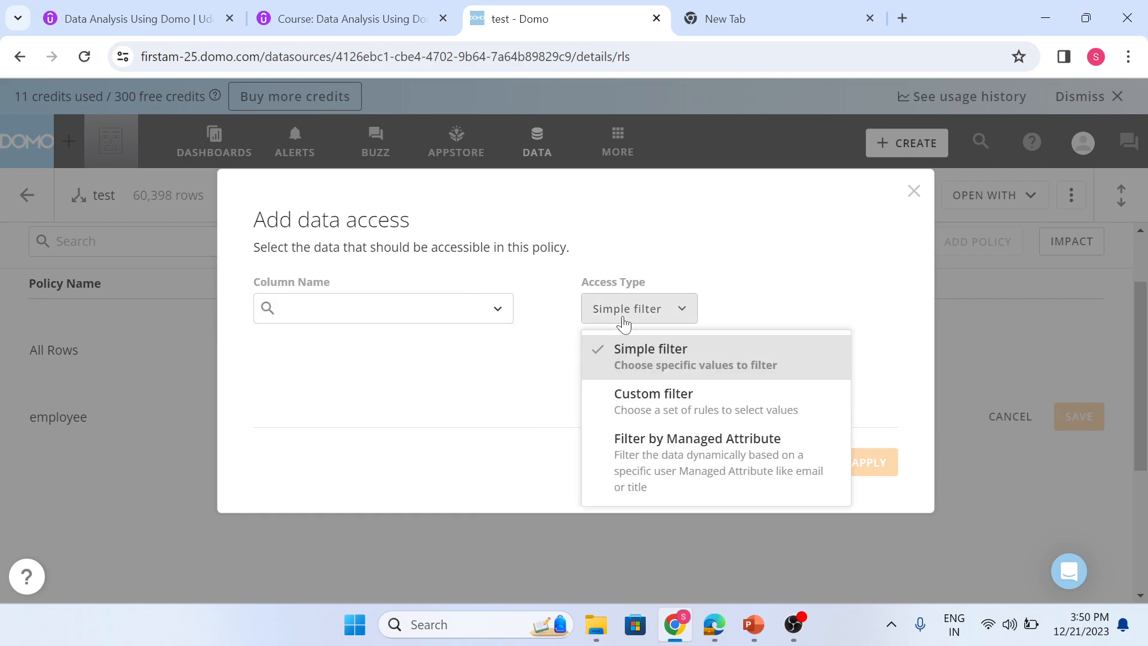
click(664, 453)
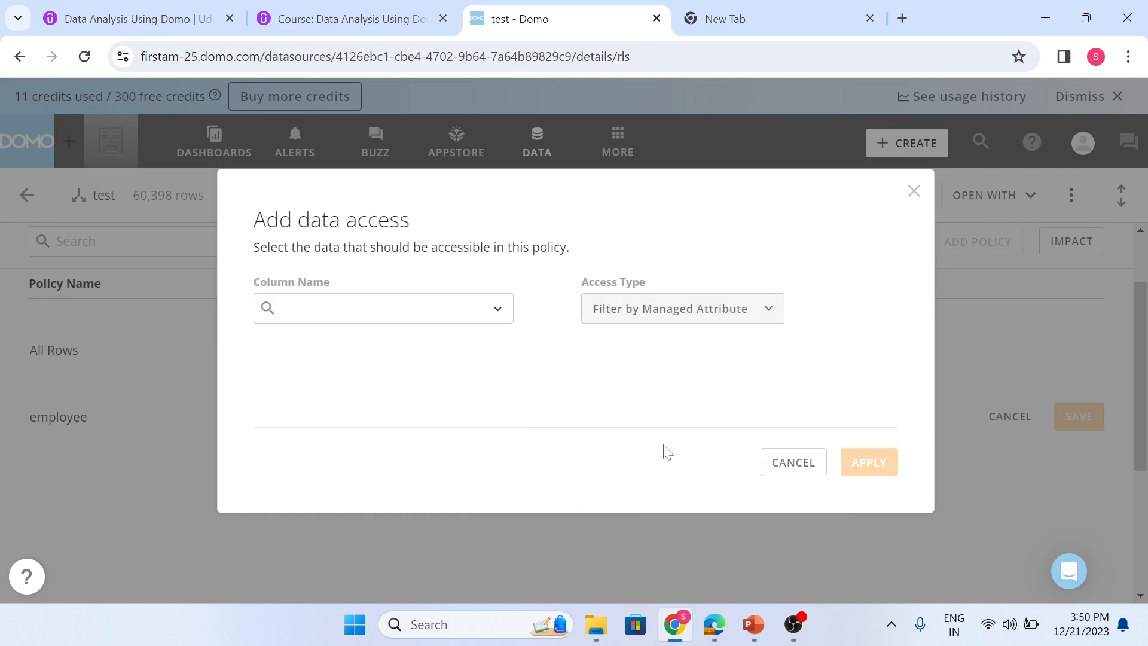
- Apply data access that matches the Employee ID column to the Employee ID managed attribute
click(504, 315)
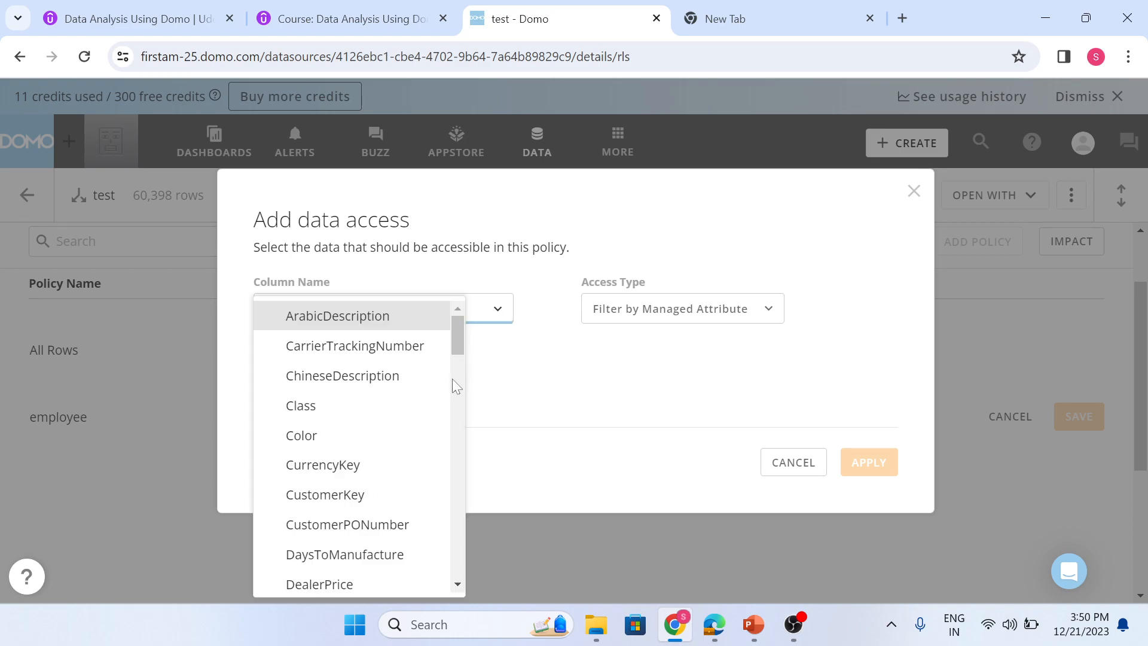
scroll(450, 394, down, 5)
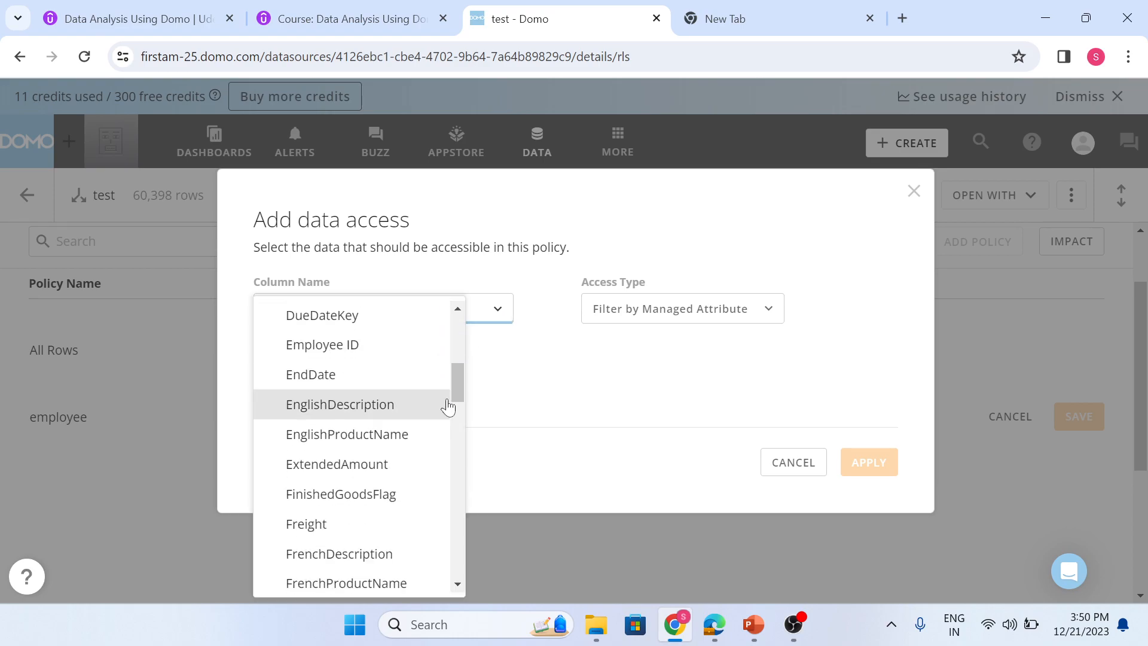
click(421, 352)
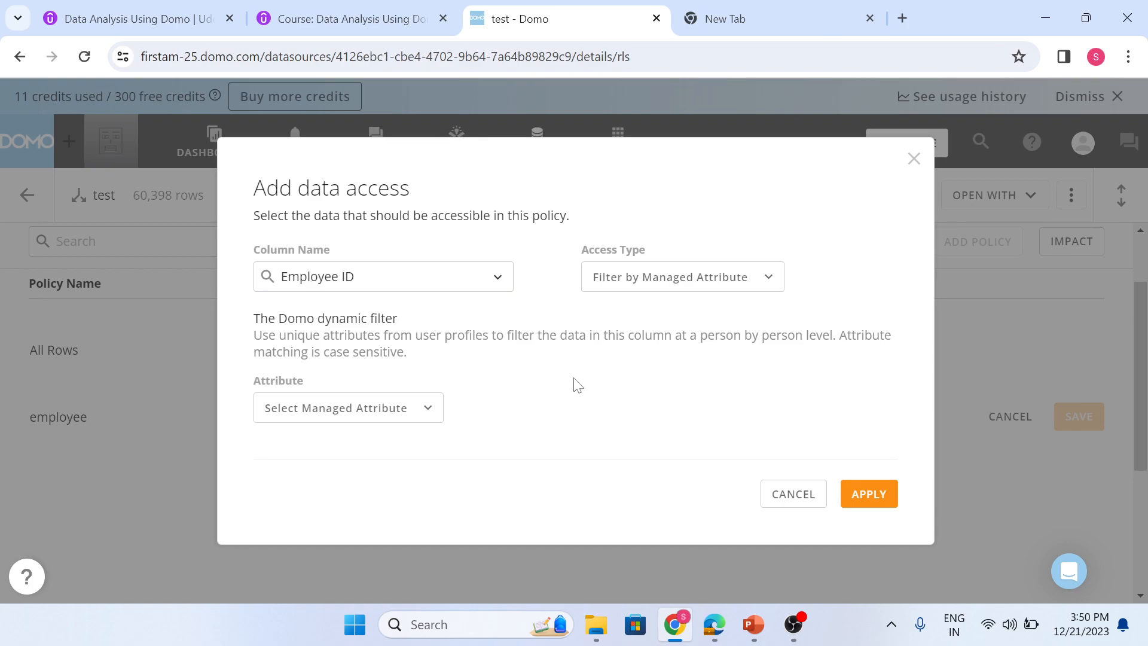
click(379, 413)
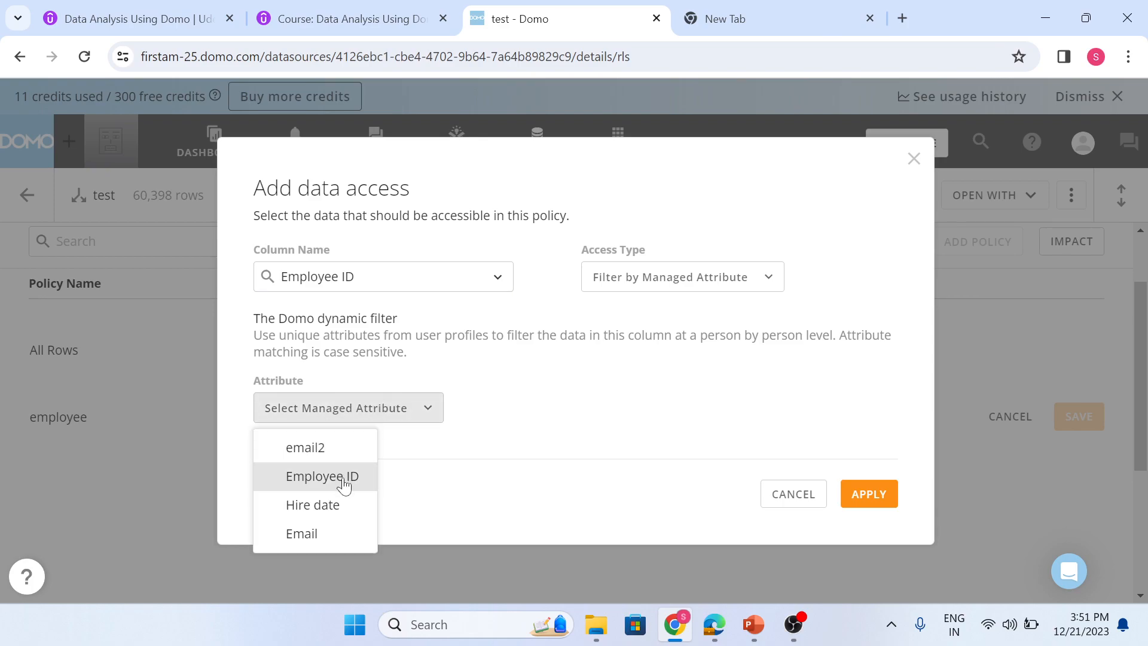
click(341, 486)
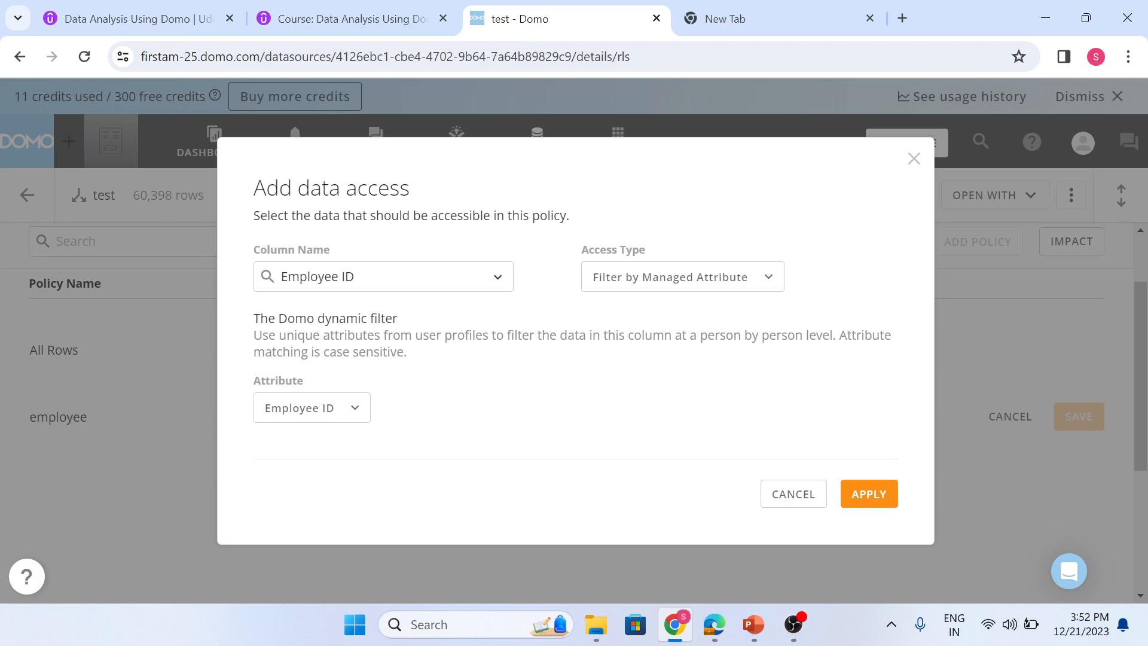
click(867, 494)
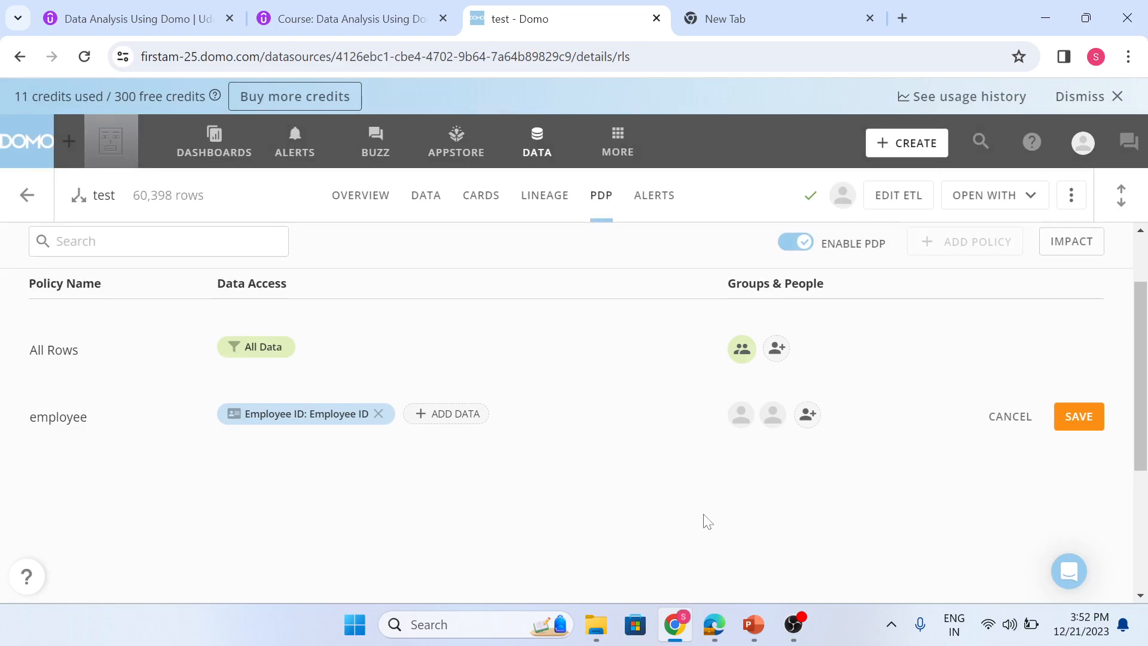
- Remove both assigned people from the employee policy's groups and people
click(775, 417)
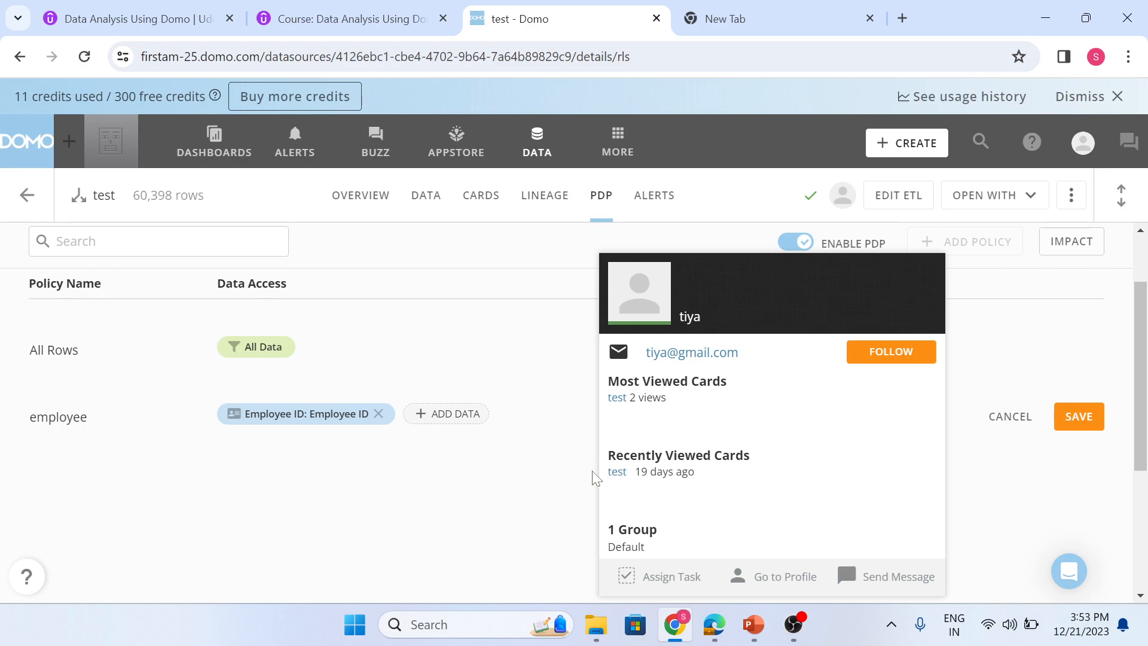
click(569, 492)
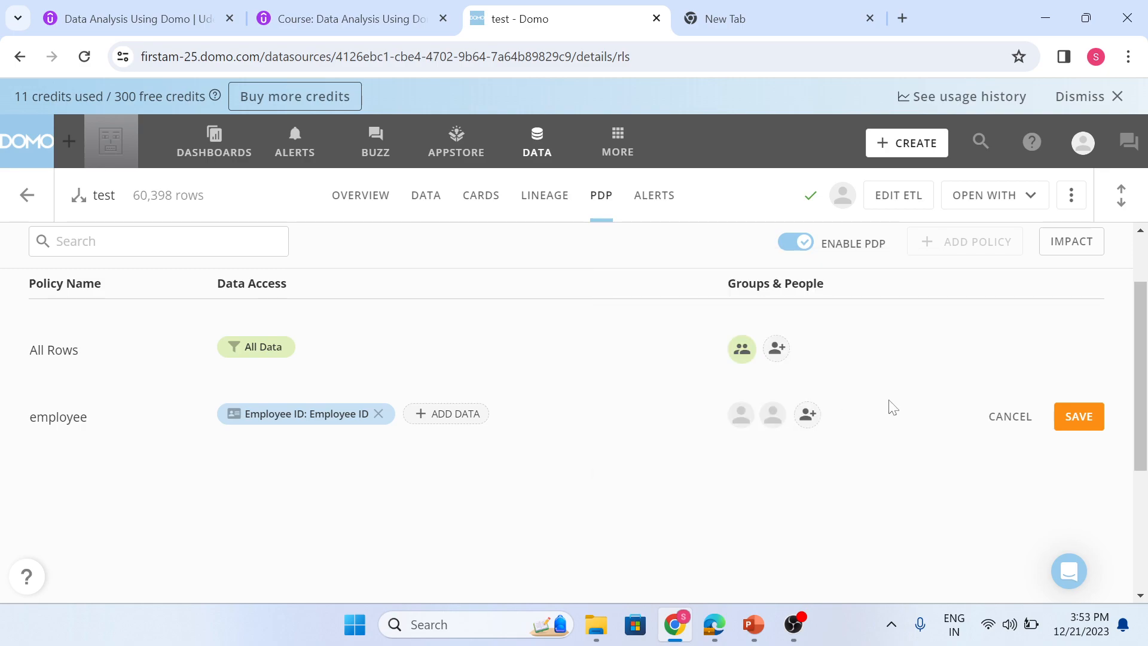
click(813, 428)
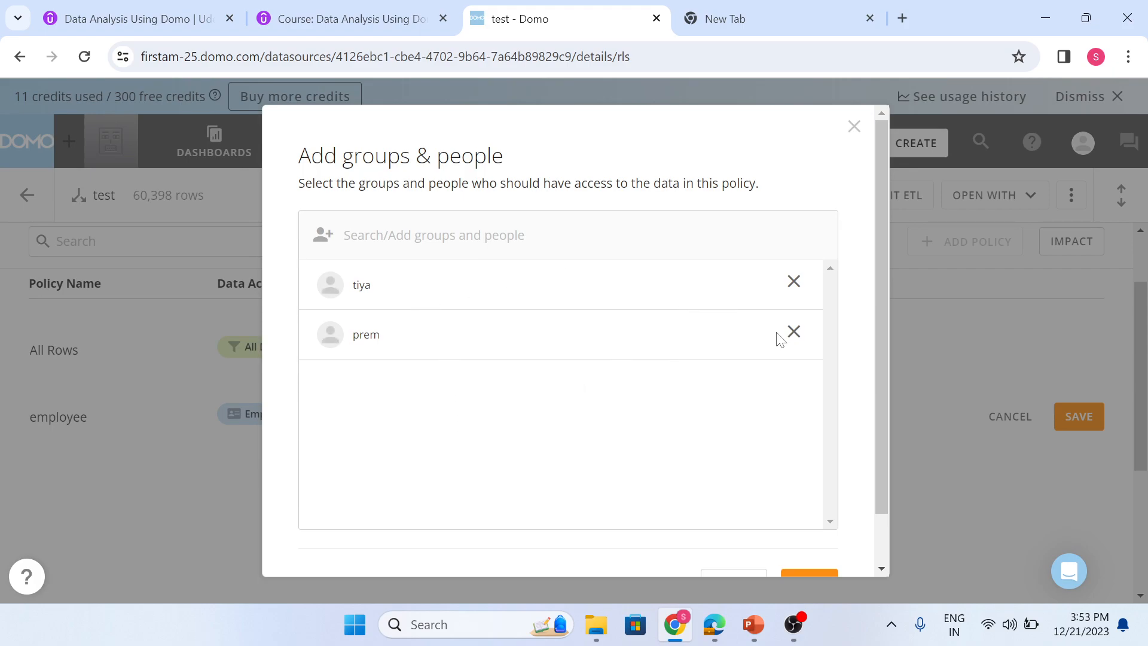
click(794, 332)
click(794, 292)
- Search for one of the removed participants by name, add that person to the employee policy, and save the policy
click(605, 251)
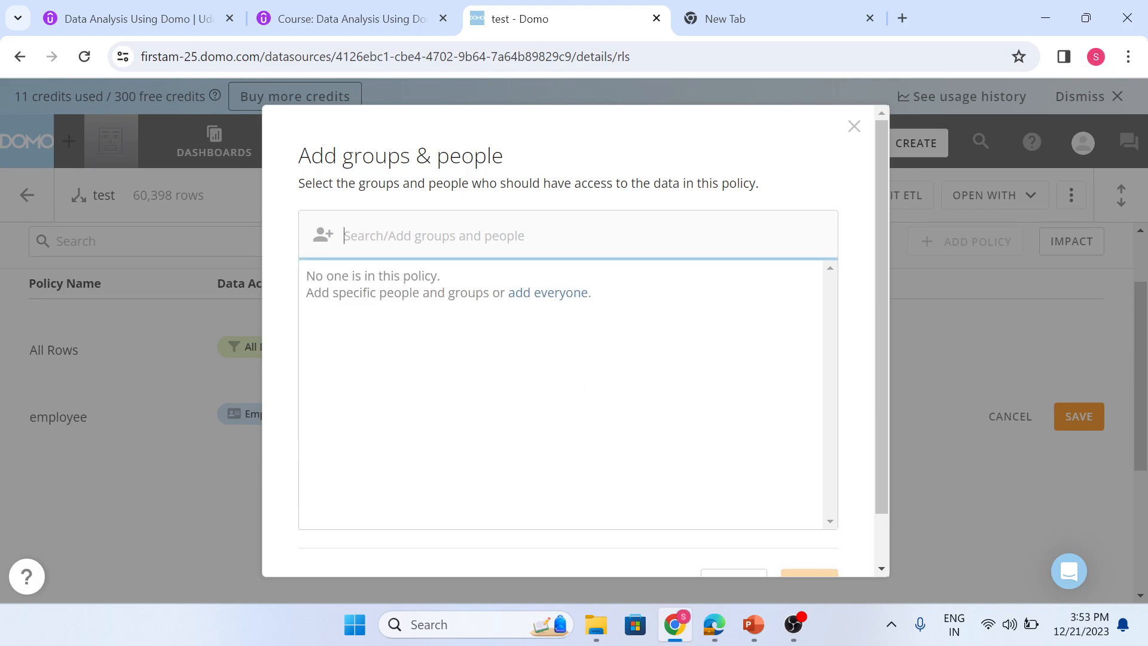
text(tiy)
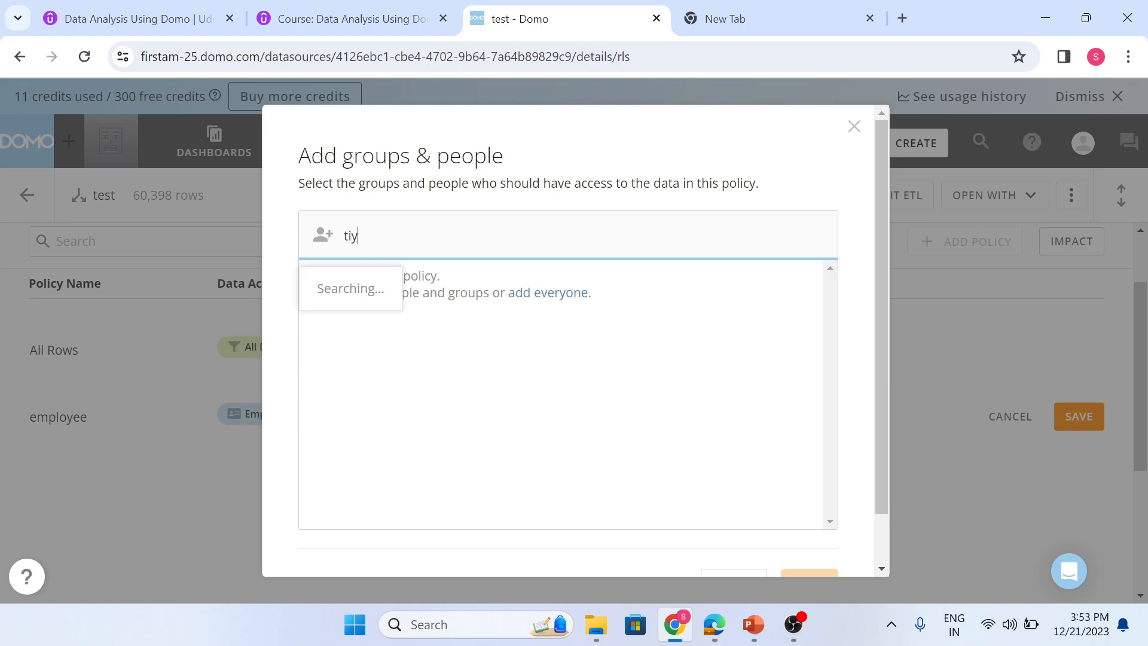
click(426, 333)
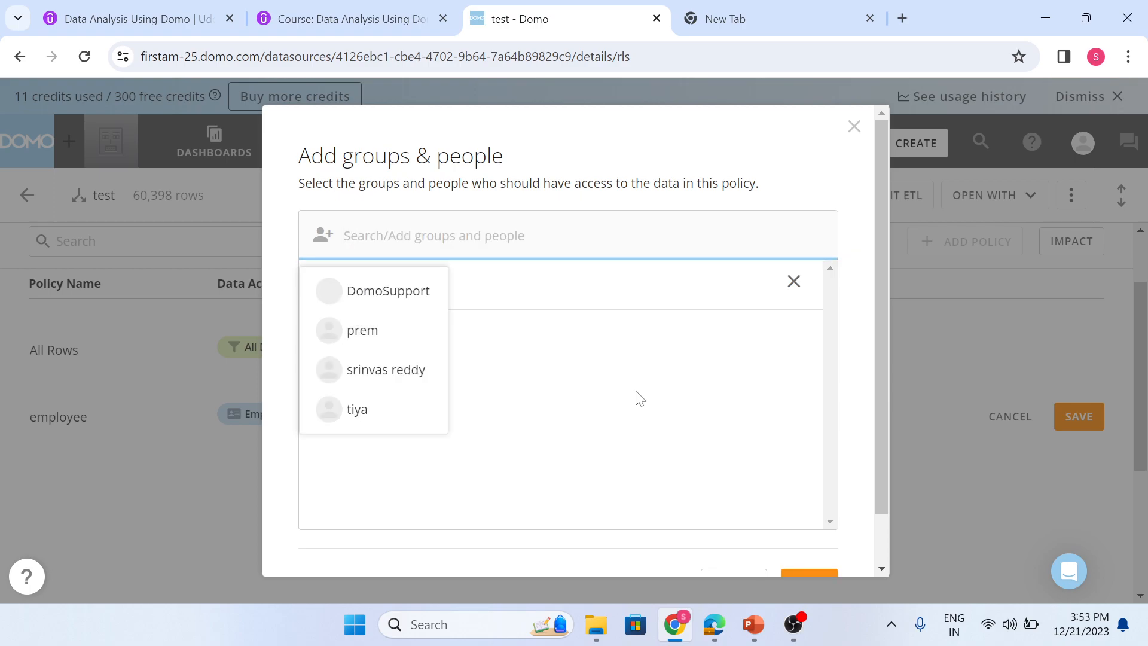
click(680, 419)
scroll(770, 467, down, 1)
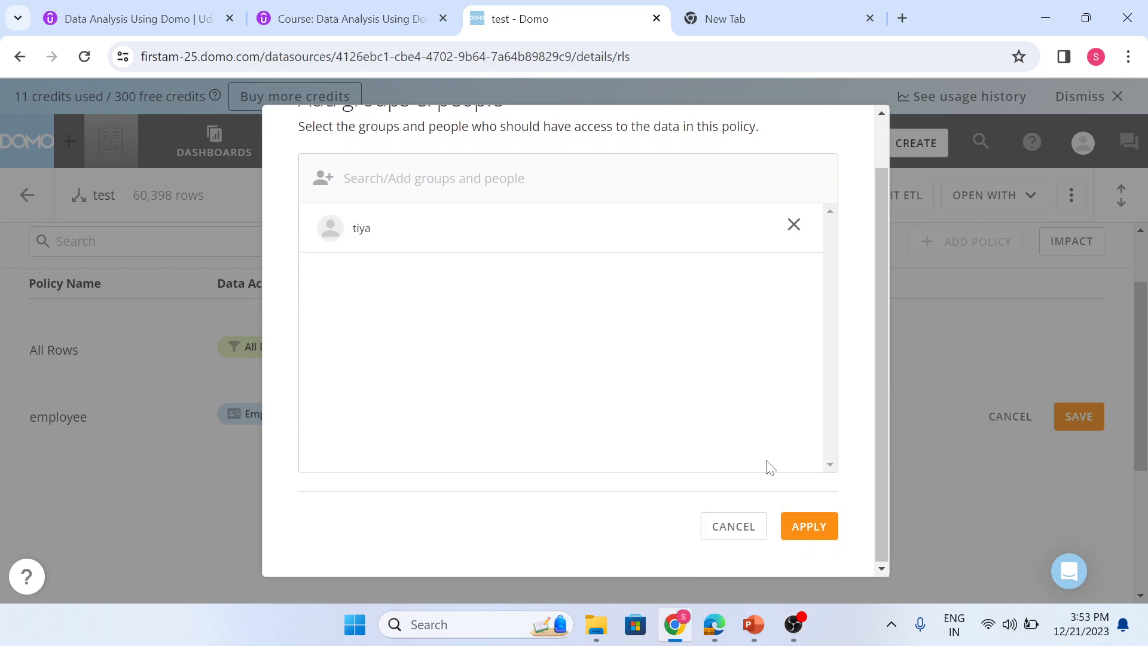
click(810, 527)
click(1080, 416)
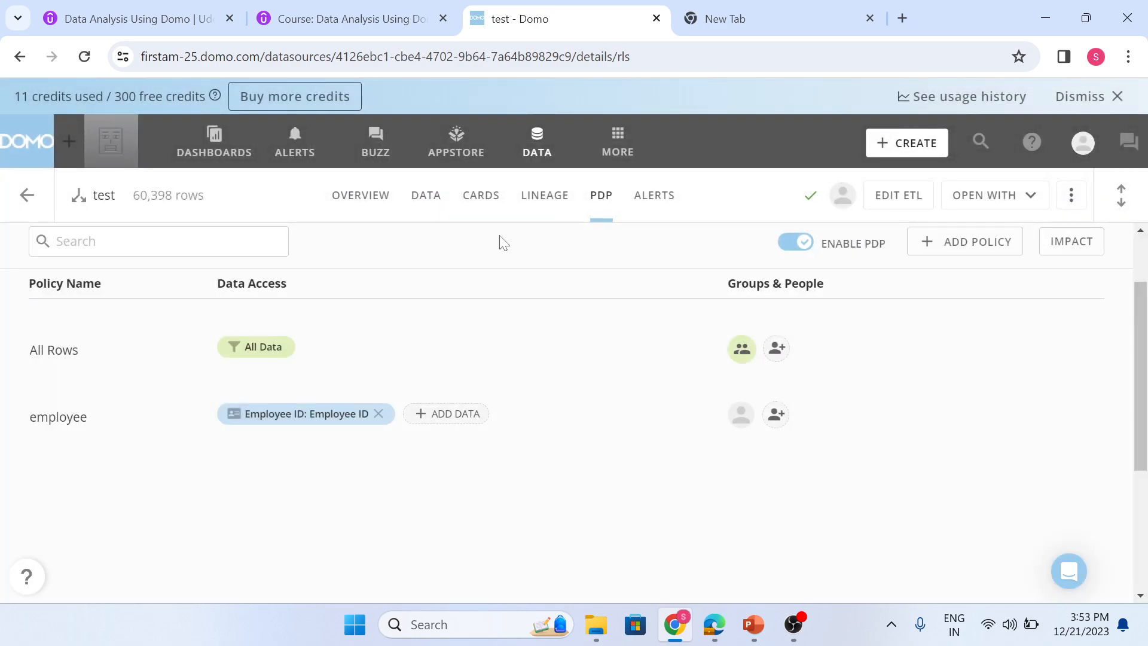
- Find the Employee ID column in the test DataSet's data by searching emp, and inspect its distinct values with an Include filter
click(425, 195)
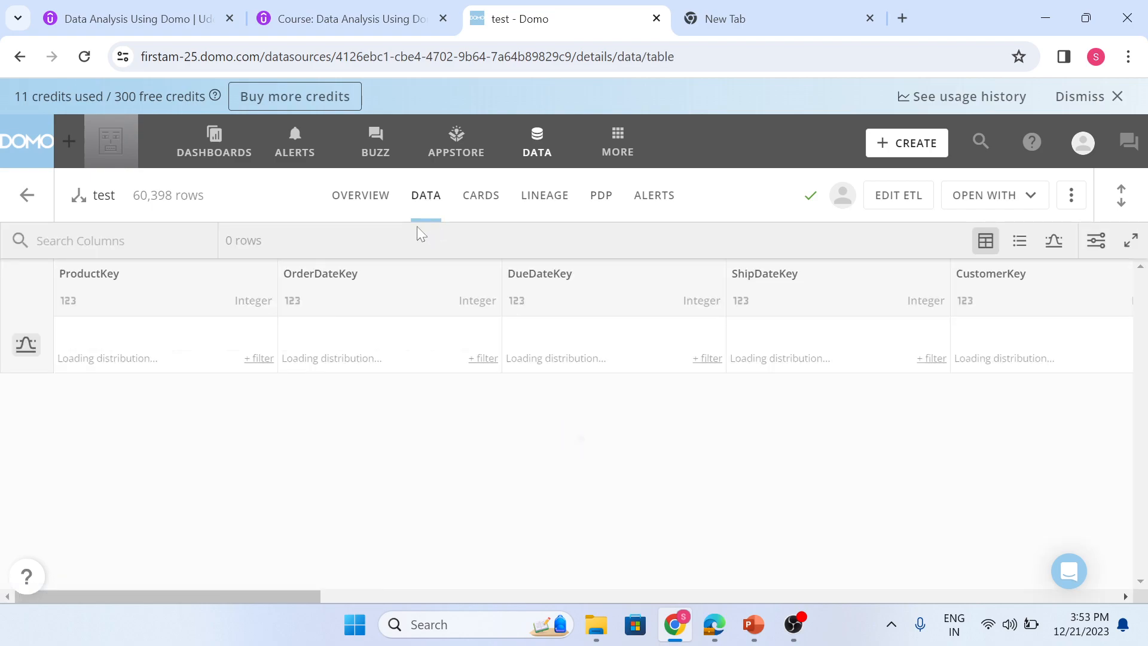
text(emp)
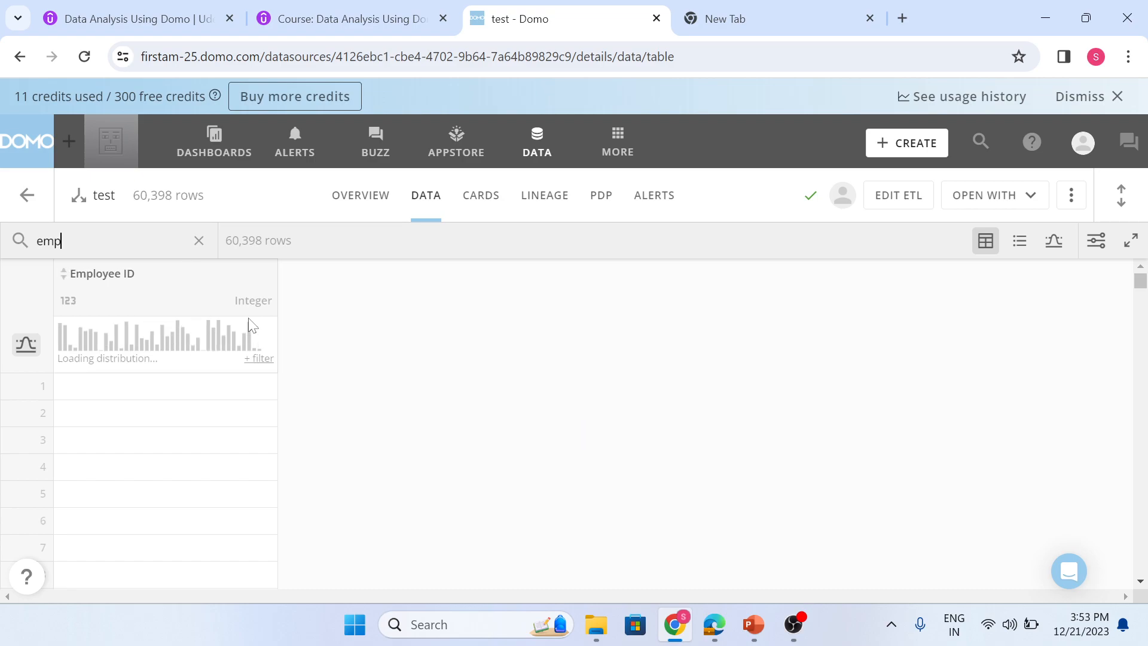
click(261, 360)
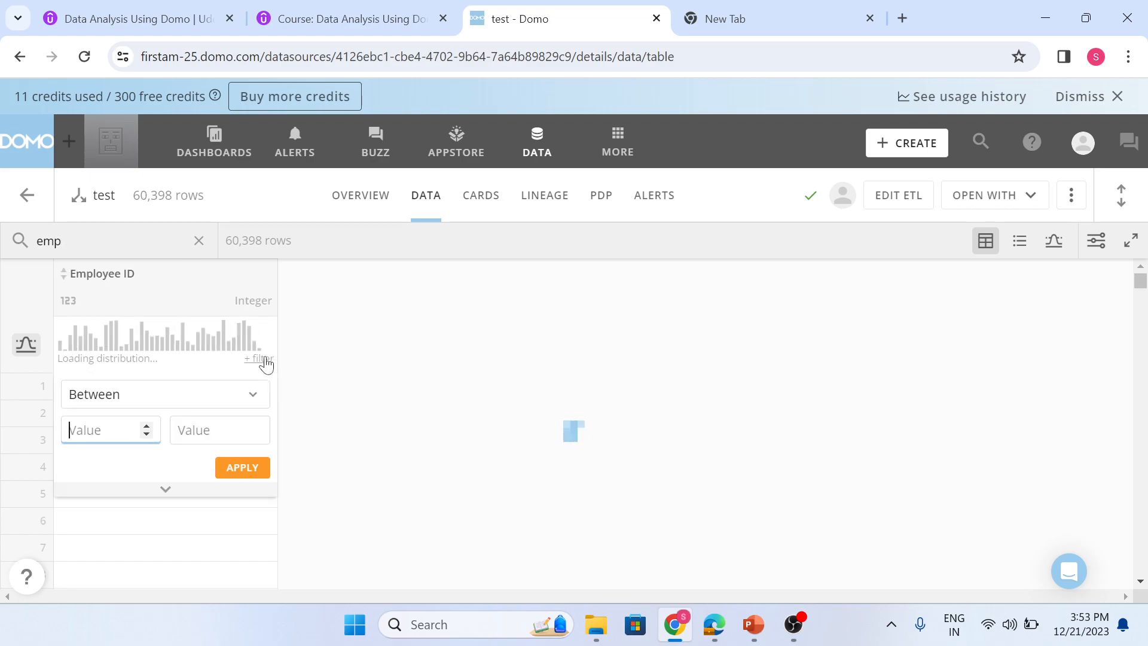
click(255, 393)
click(222, 331)
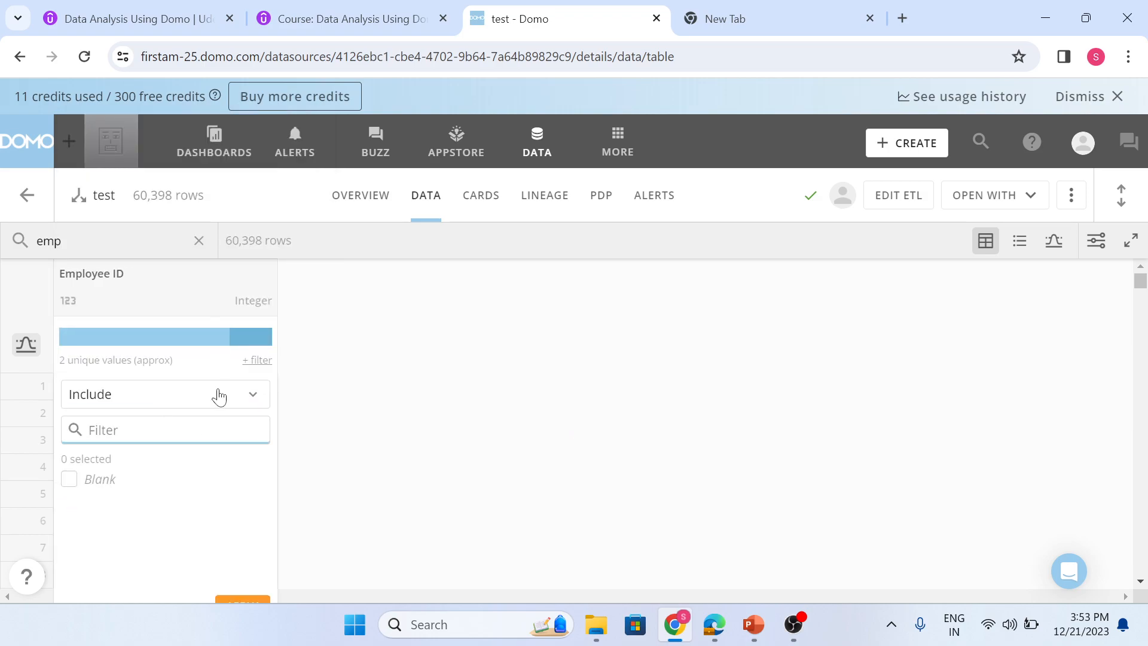
scroll(585, 374, down, 3)
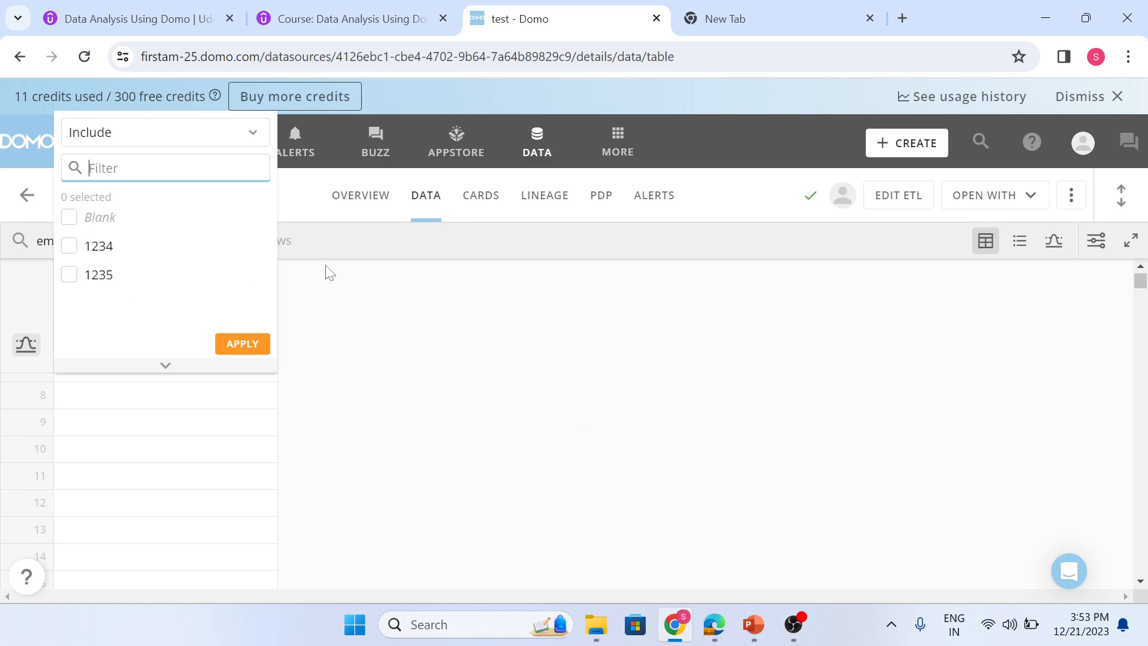
click(340, 250)
- Open the People list in the Admin governance settings to check each person's Employee ID
click(633, 147)
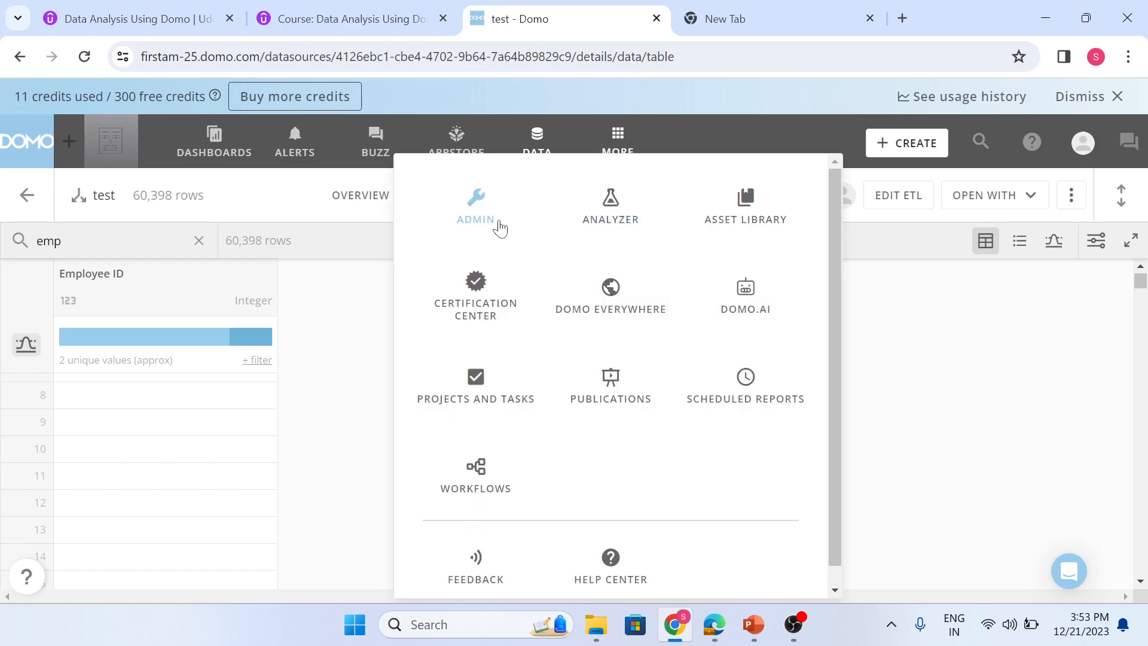
click(490, 221)
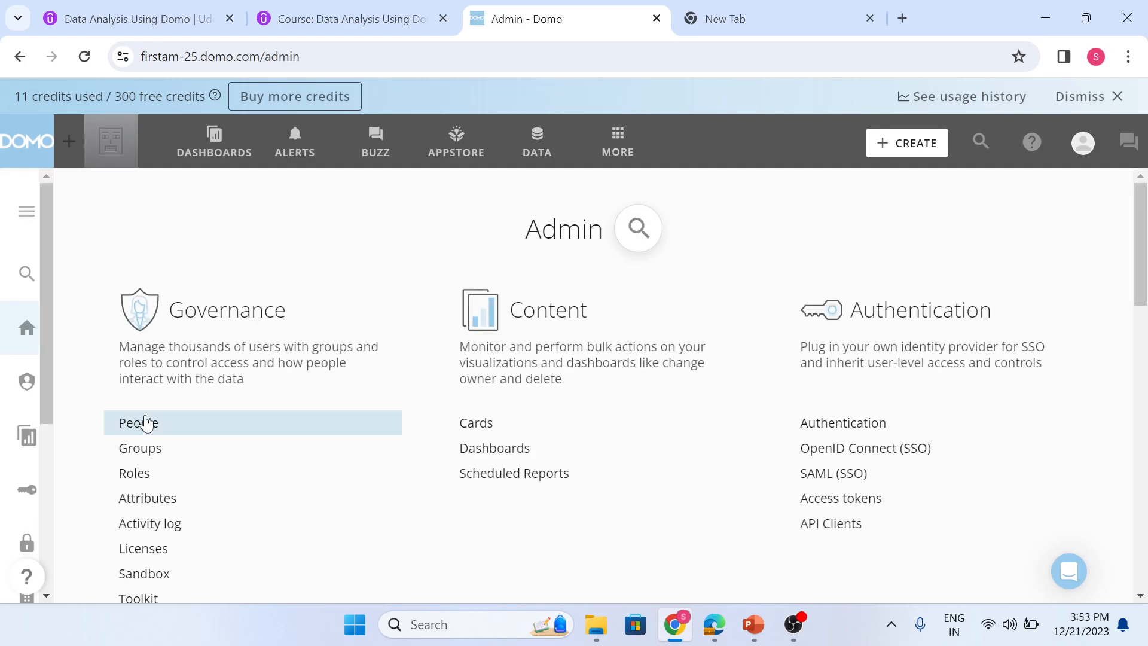
click(146, 423)
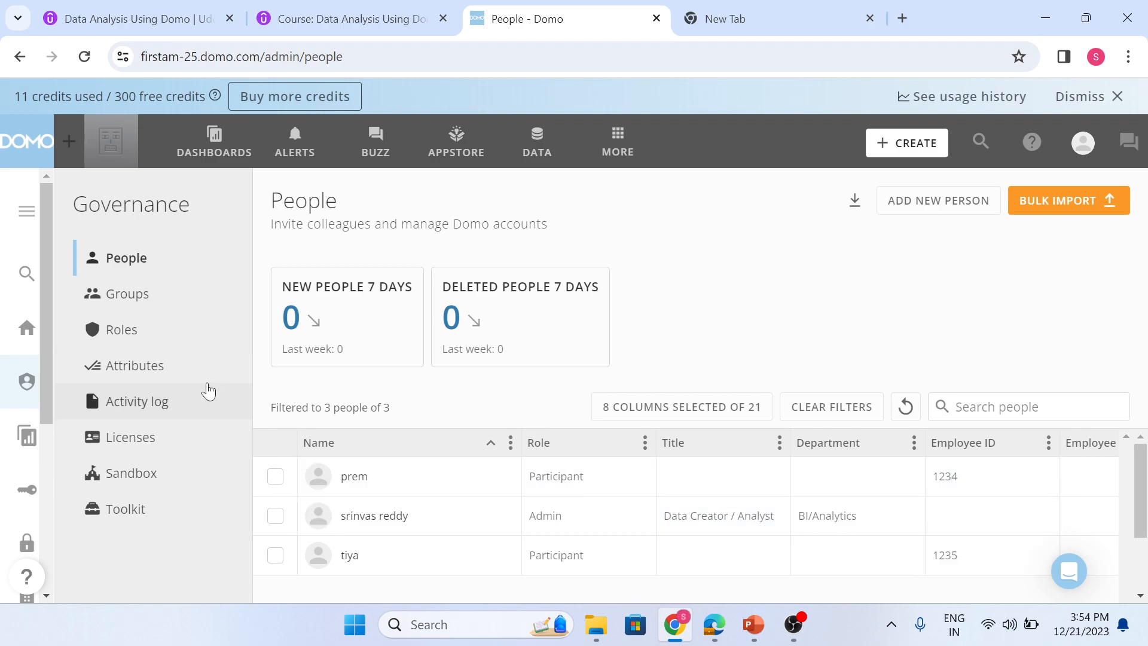
- Review the user attributes and their managed status in Attribute management, and return to the People list
click(160, 376)
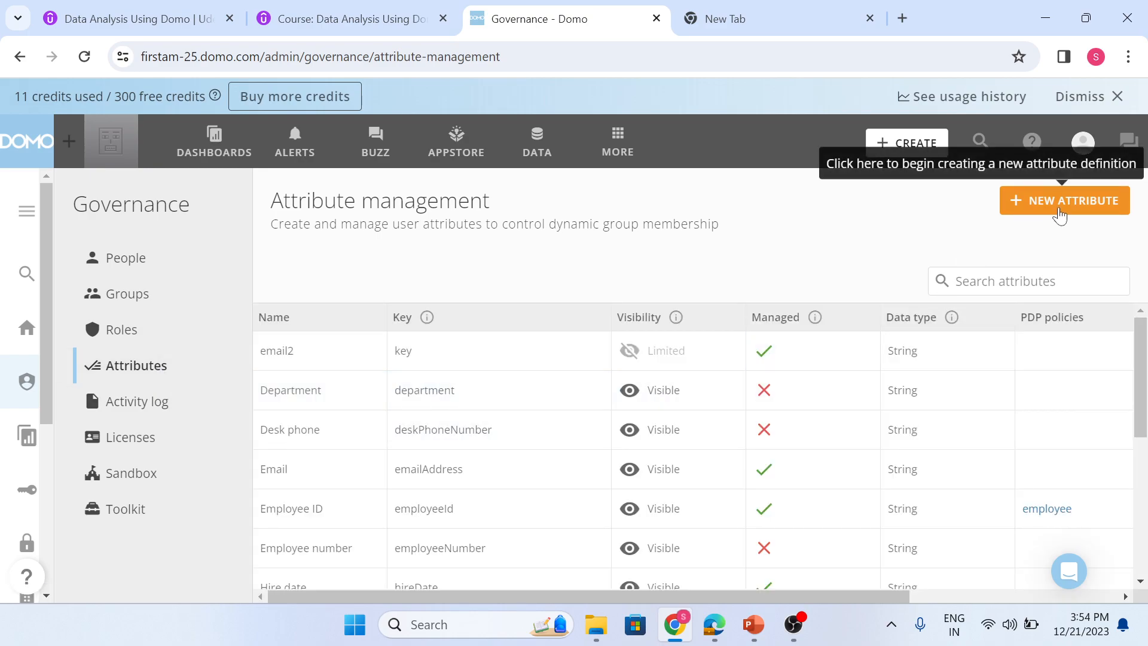
scroll(600, 436, down, 3)
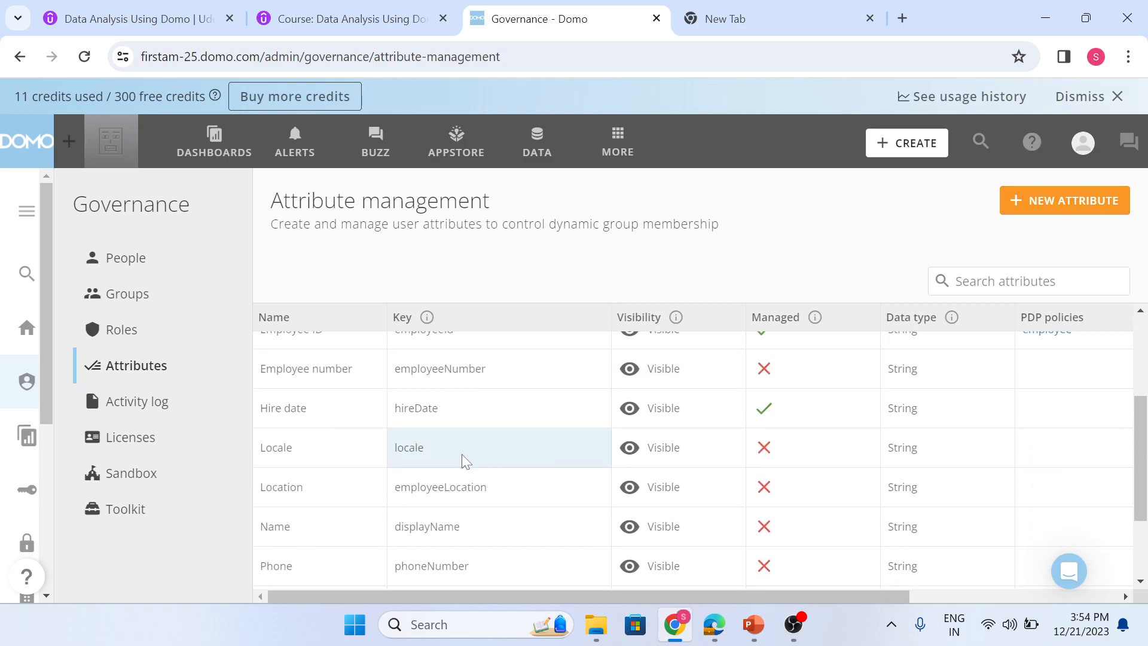
scroll(453, 461, down, 3)
scroll(434, 449, up, 5)
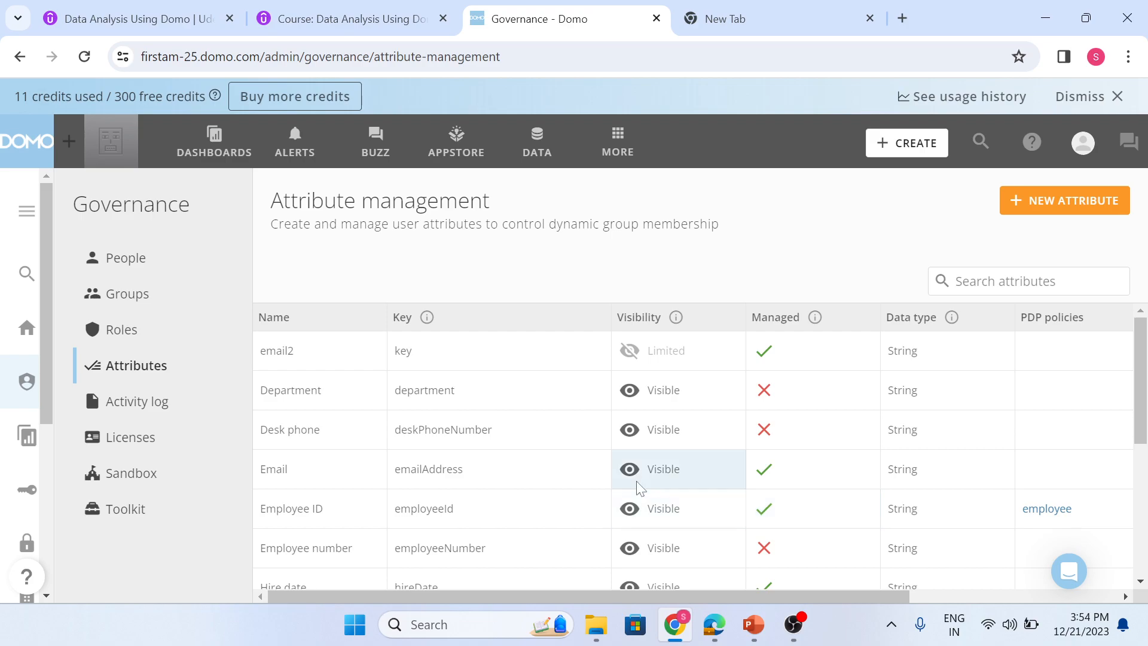
click(127, 268)
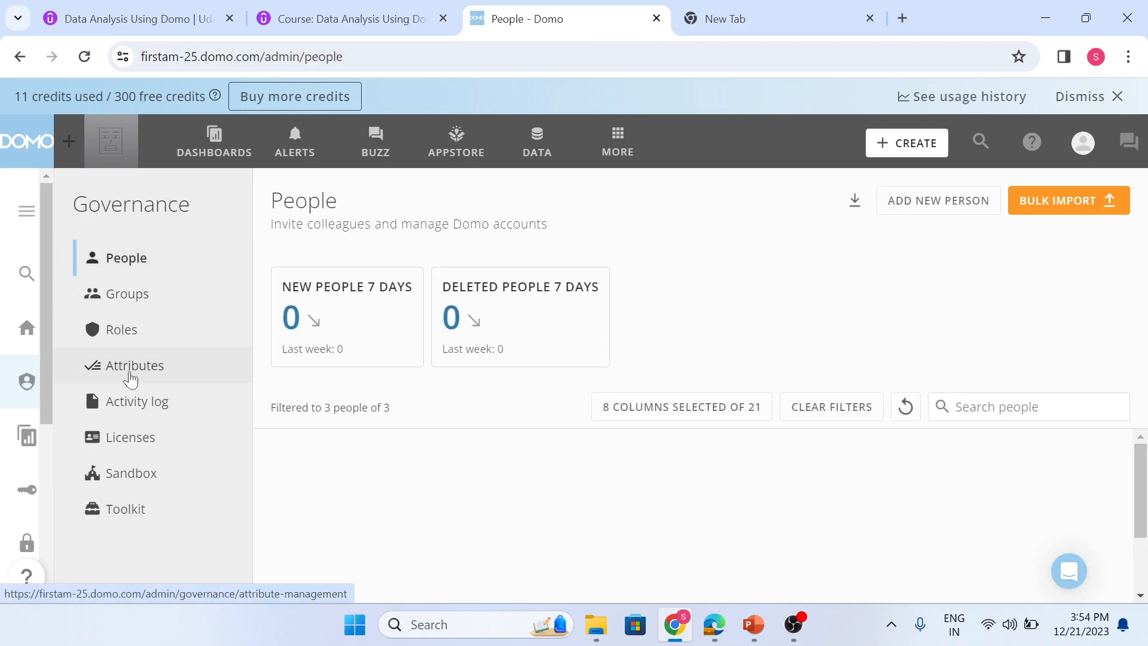
click(118, 258)
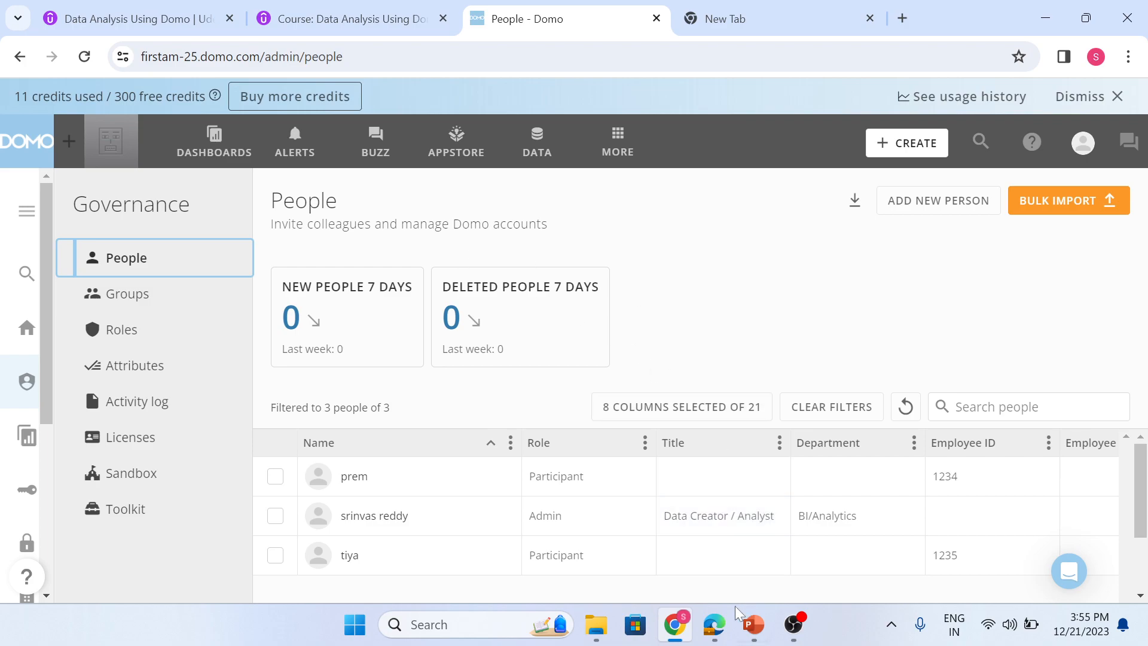
- Switch to Domo in Edge, dismiss the team invitation, and check which participant account is signed in
click(714, 624)
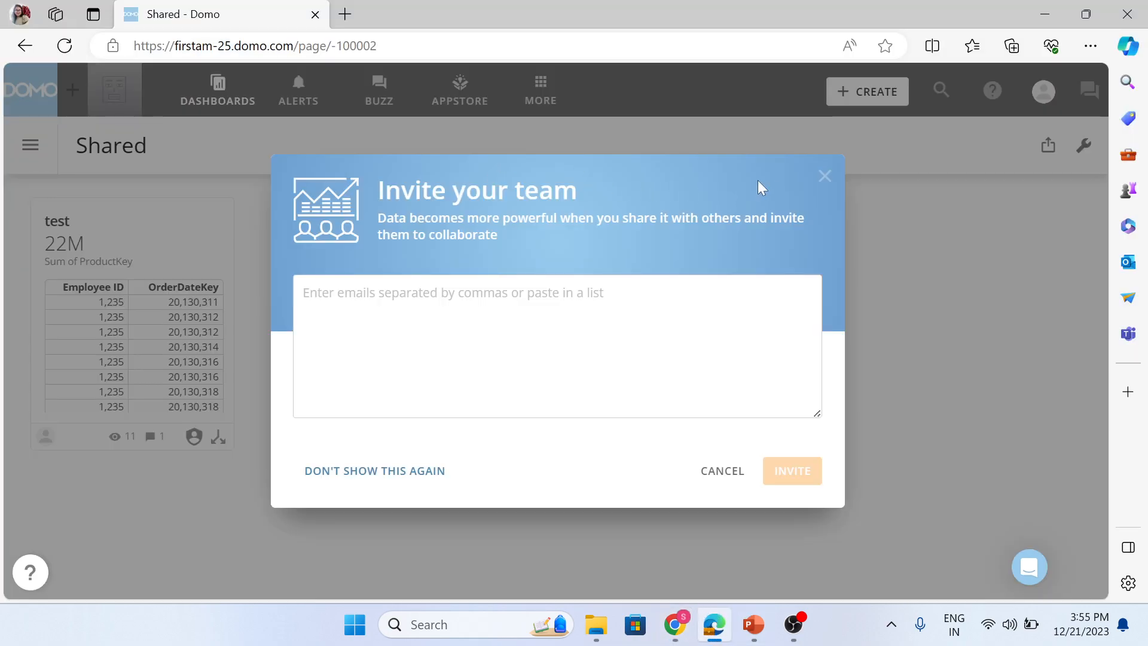
click(826, 175)
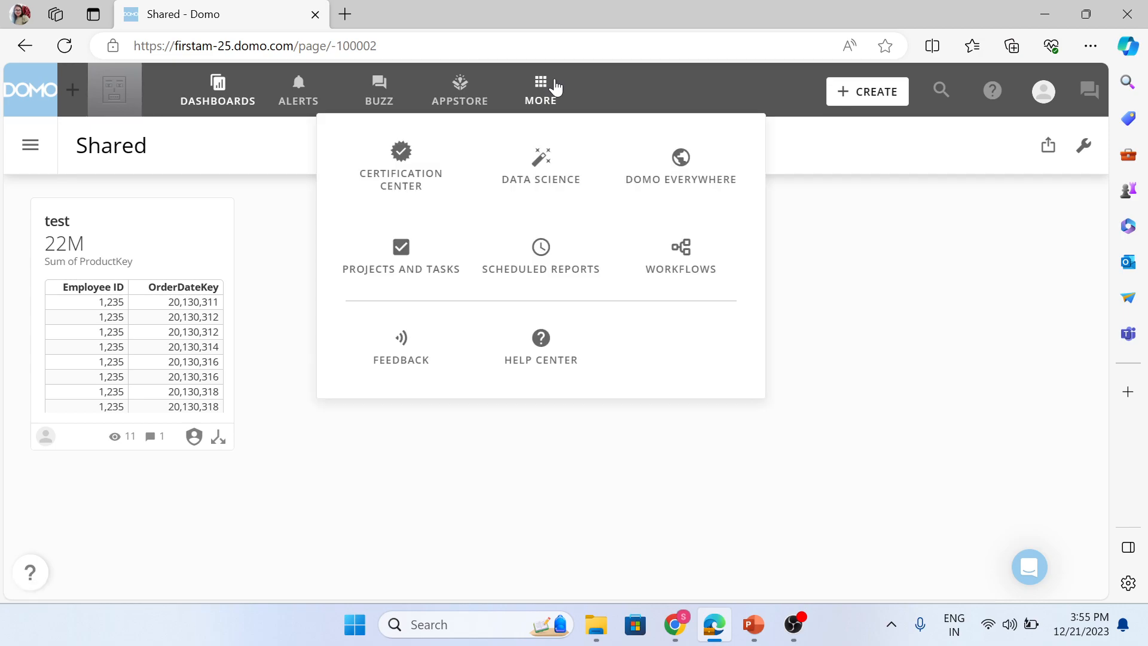
click(1039, 91)
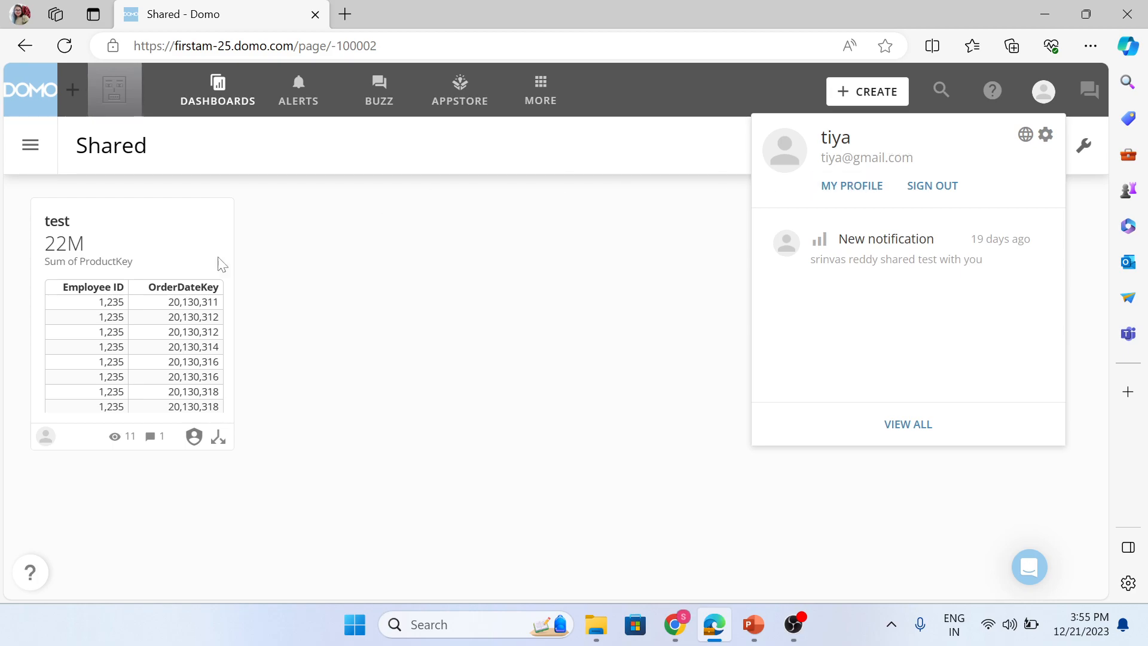
- Open the shared test card, collapse its Insights, and examine the Employee ID values in the rows available to this participant
click(65, 239)
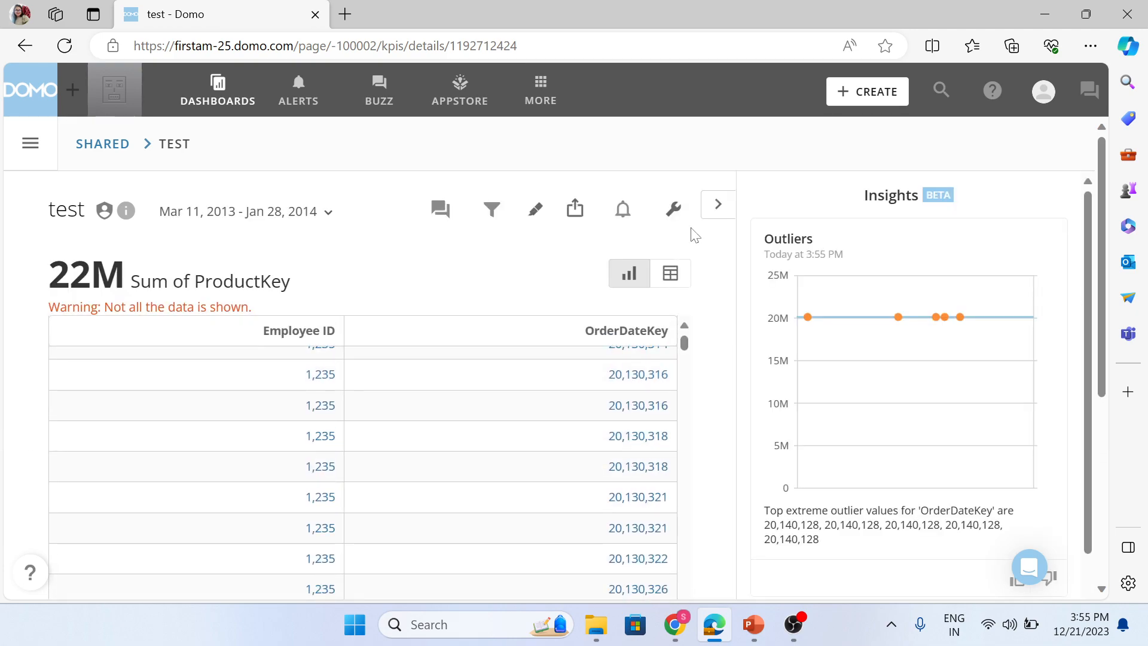
click(718, 204)
scroll(69, 416, down, 10)
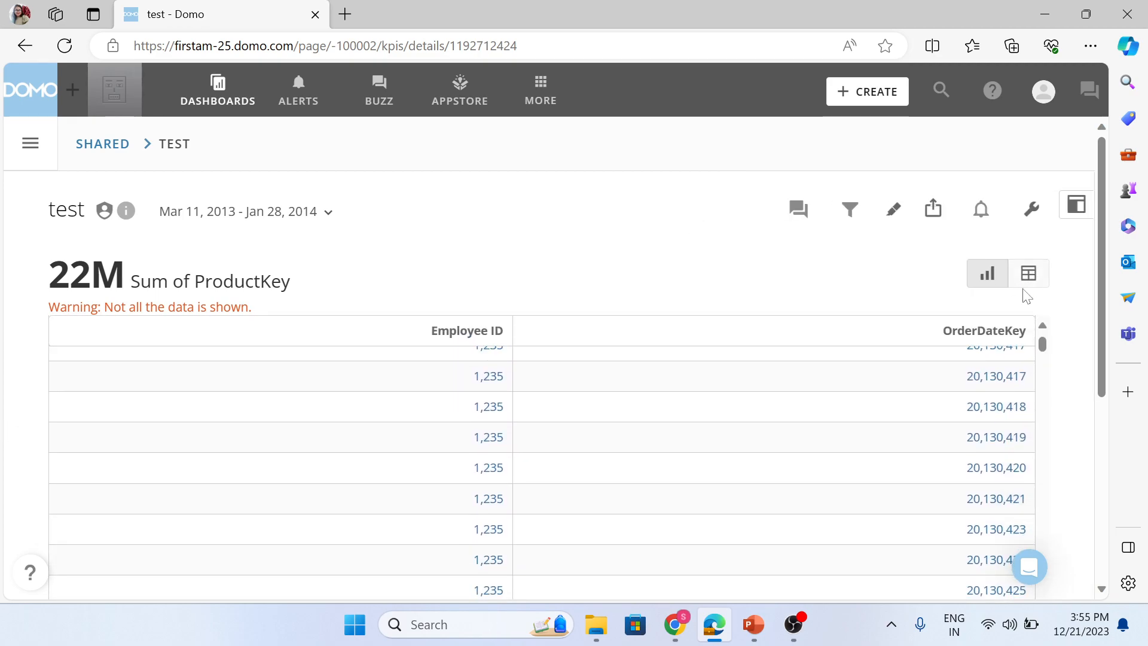
scroll(1096, 306, down, 5)
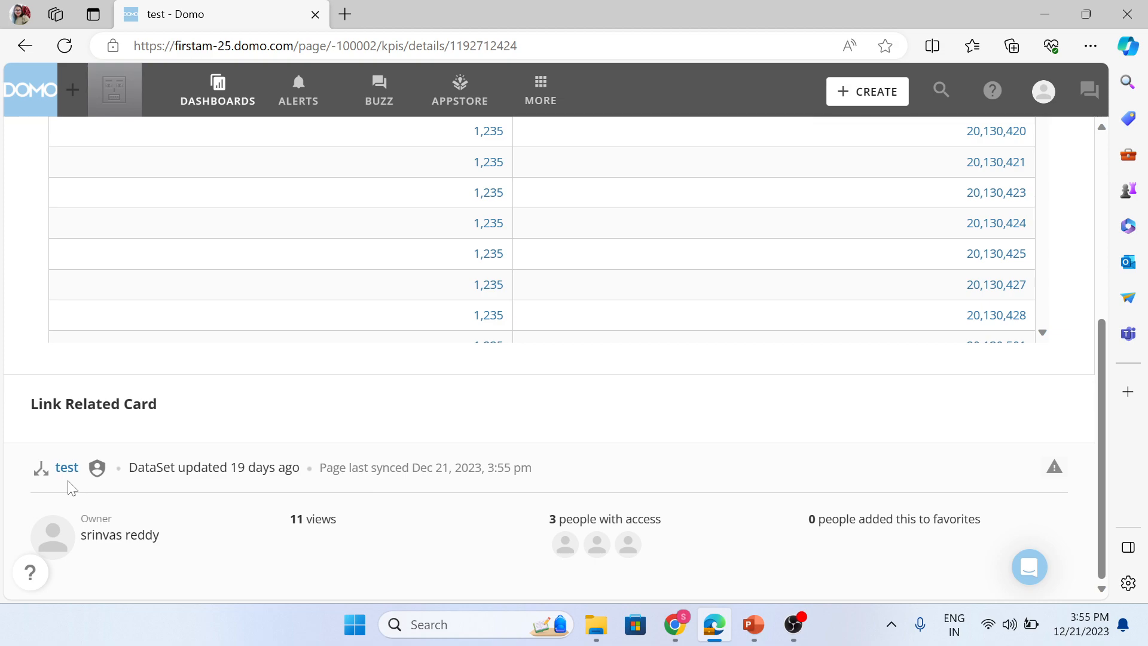
scroll(182, 474, up, 6)
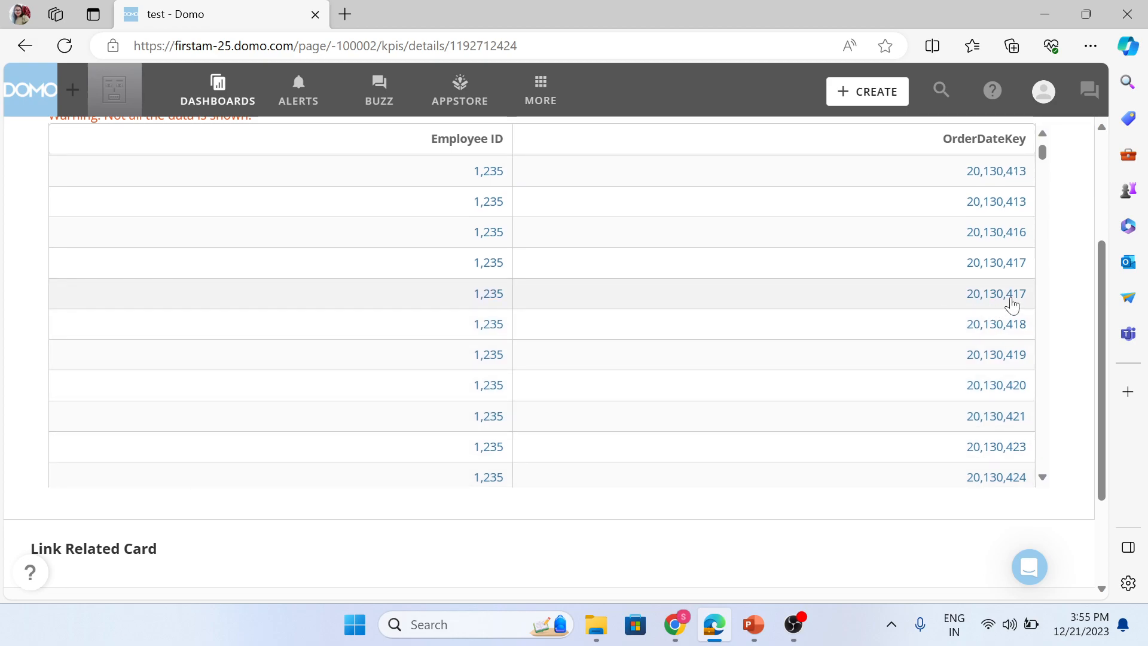
scroll(1012, 299, up, 8)
scroll(1058, 289, up, 2)
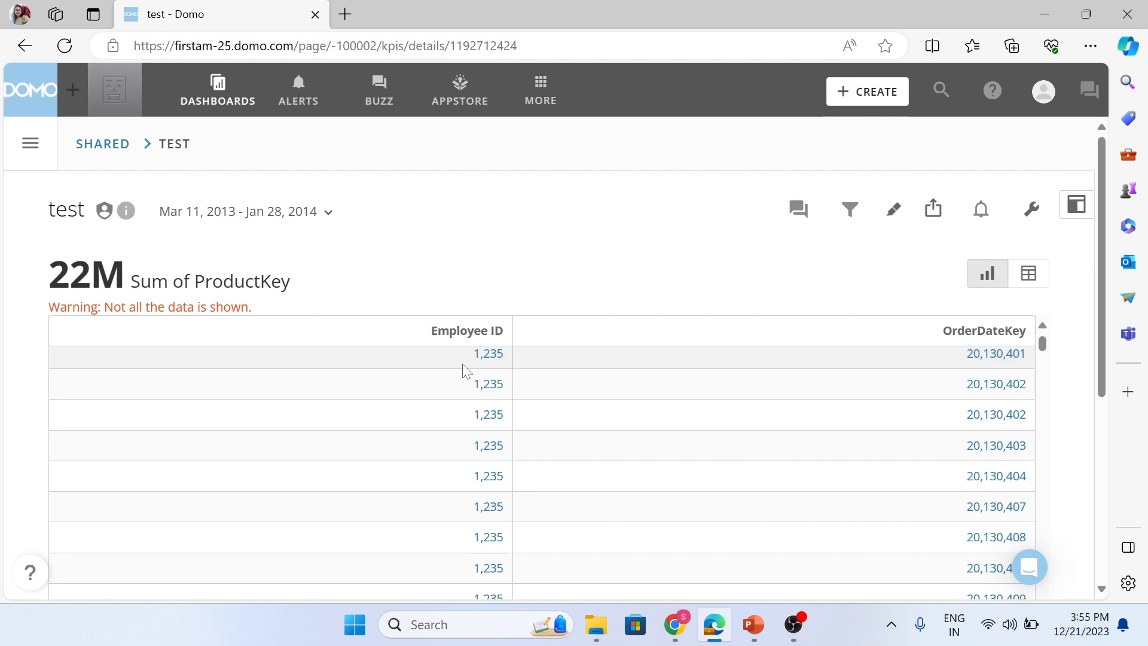
scroll(476, 389, down, 4)
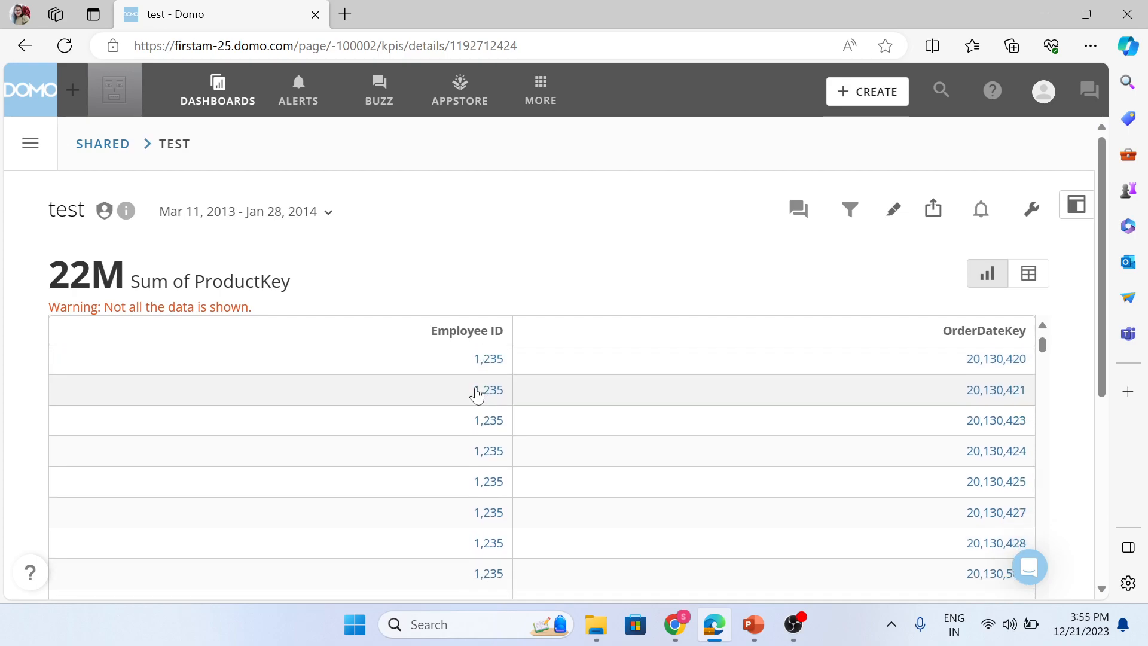
- Switch back to the admin session in Chrome and open the data view of the test DataSet
mouse_move(675, 625)
click(655, 569)
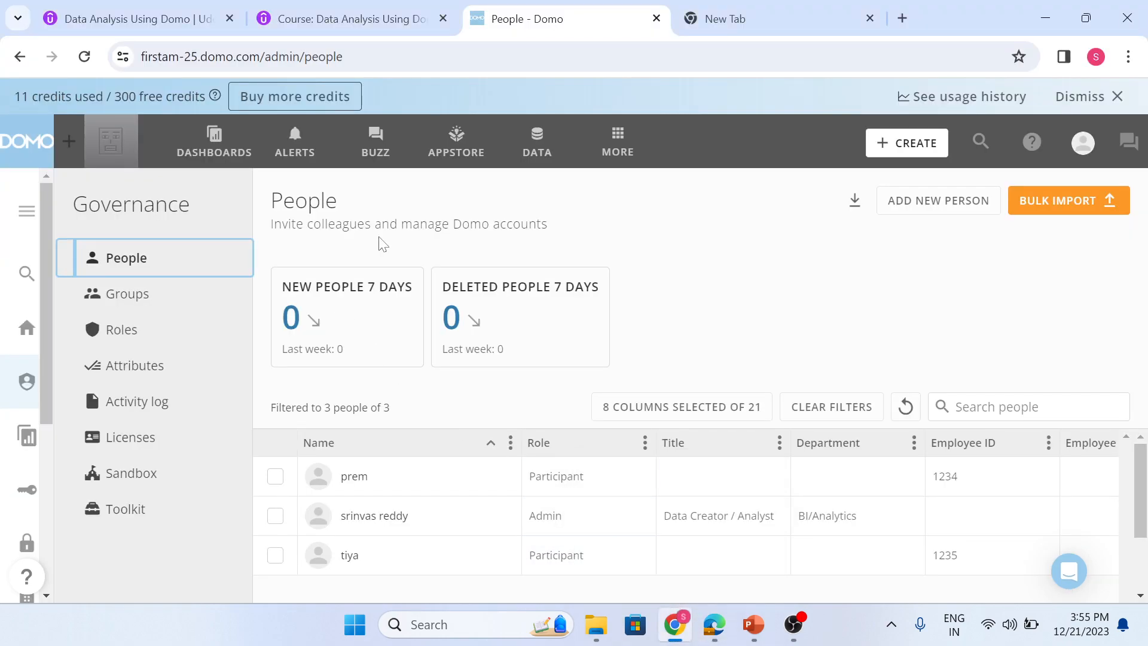
click(534, 151)
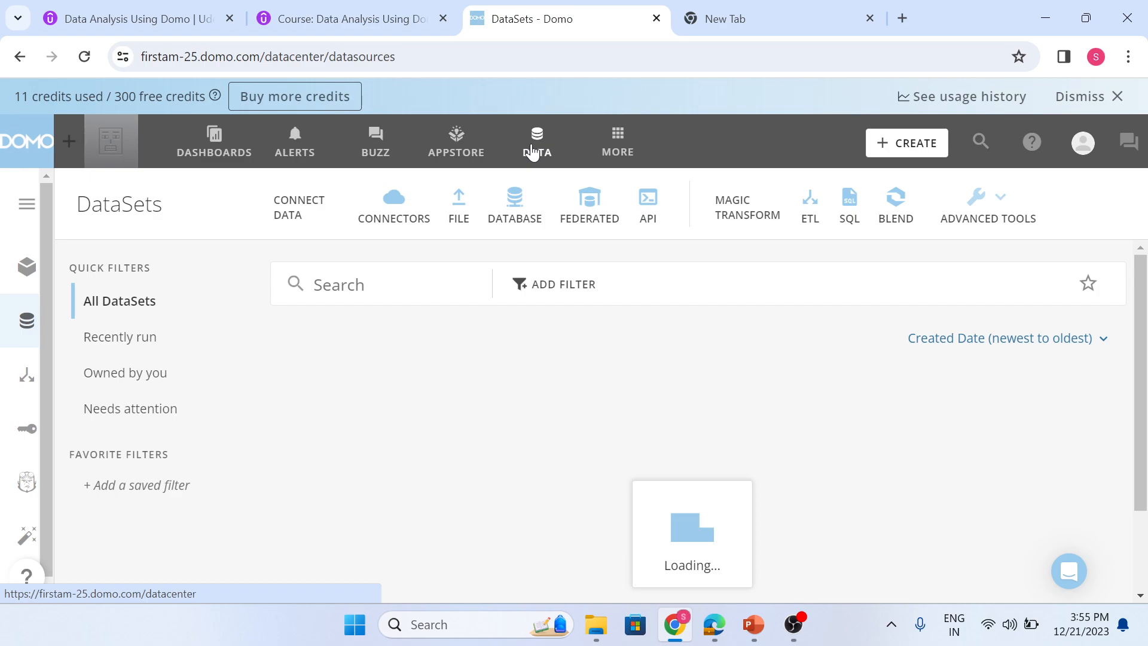
scroll(380, 399, down, 4)
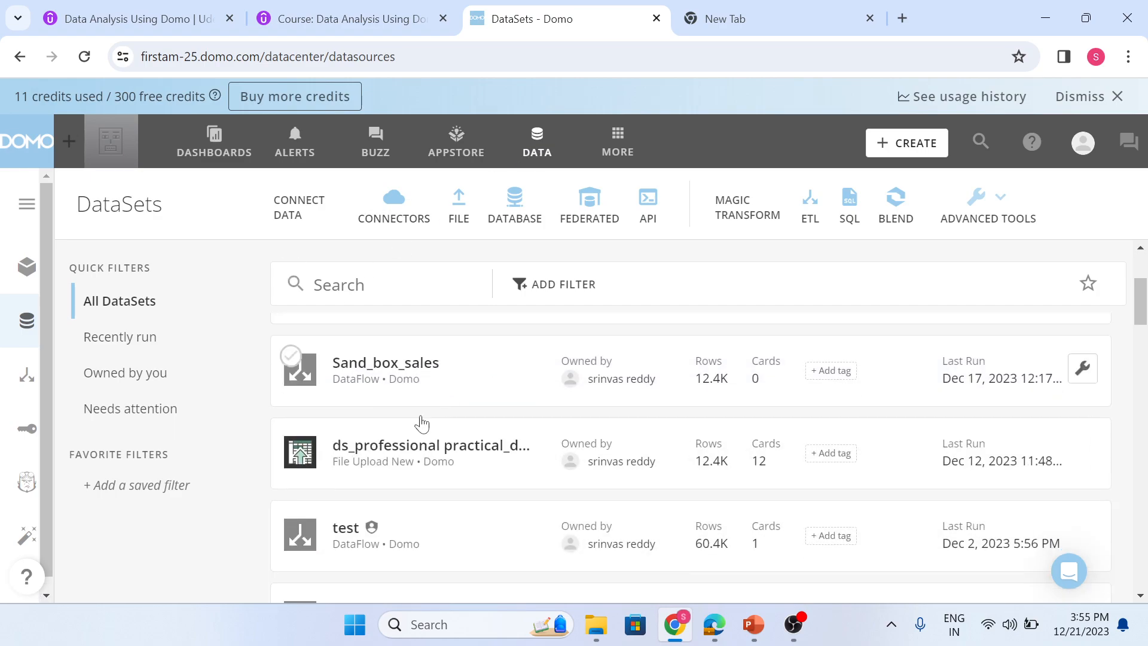
click(377, 439)
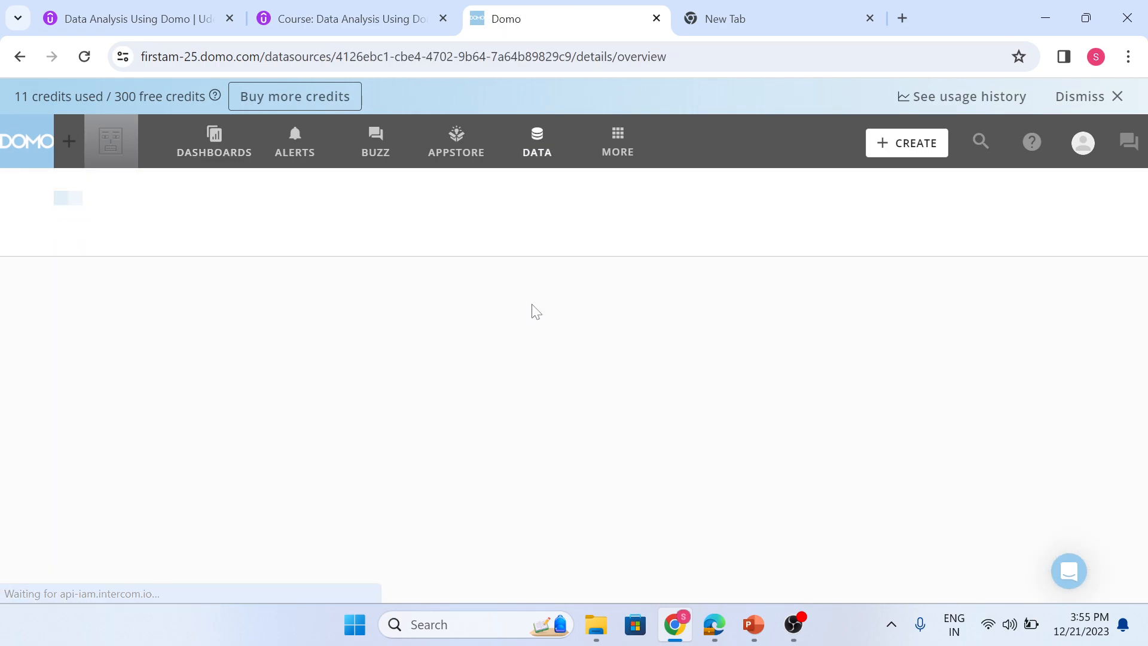
click(600, 198)
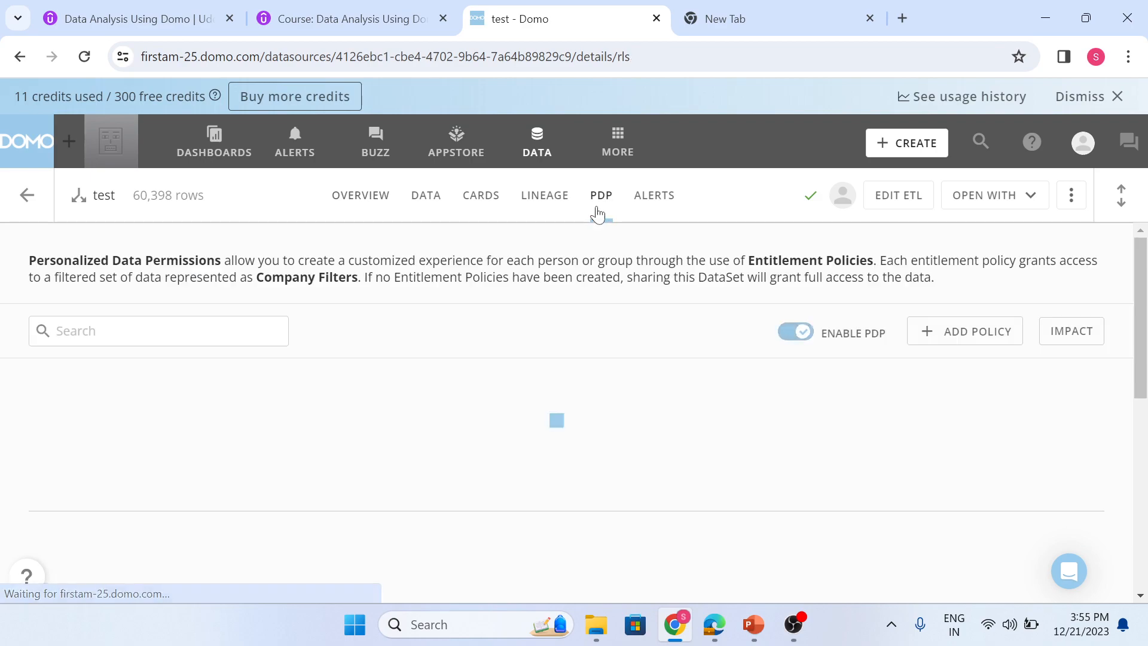
click(431, 198)
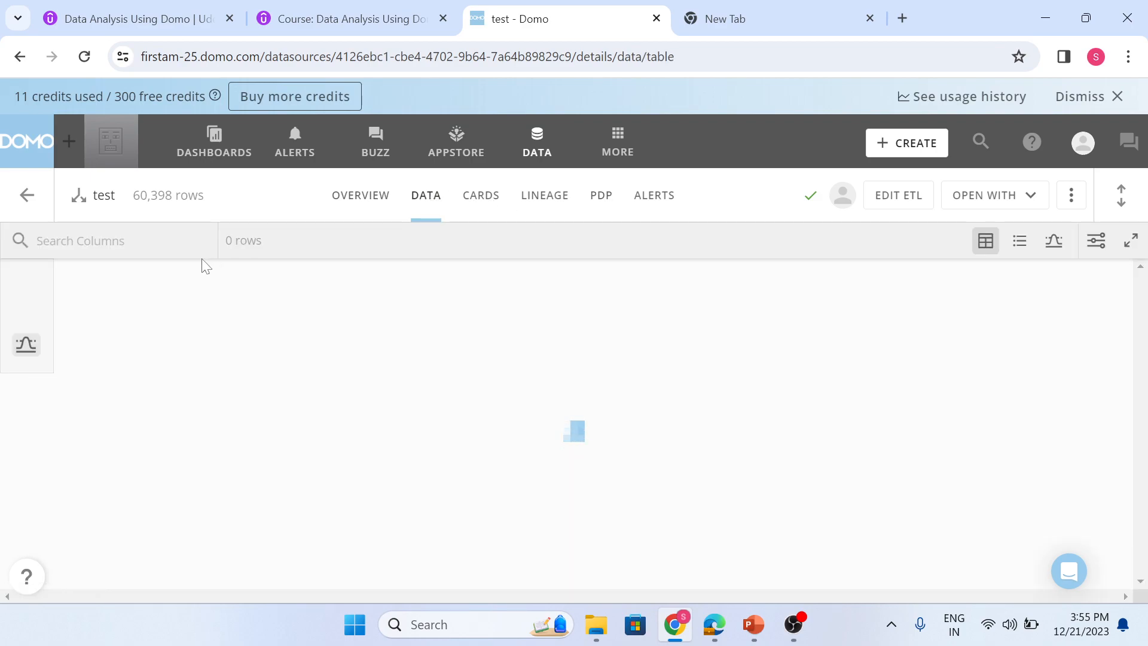
- Search the columns for emp and inspect the distinct Employee ID values with an Include filter, without applying it
click(81, 241)
text(emp)
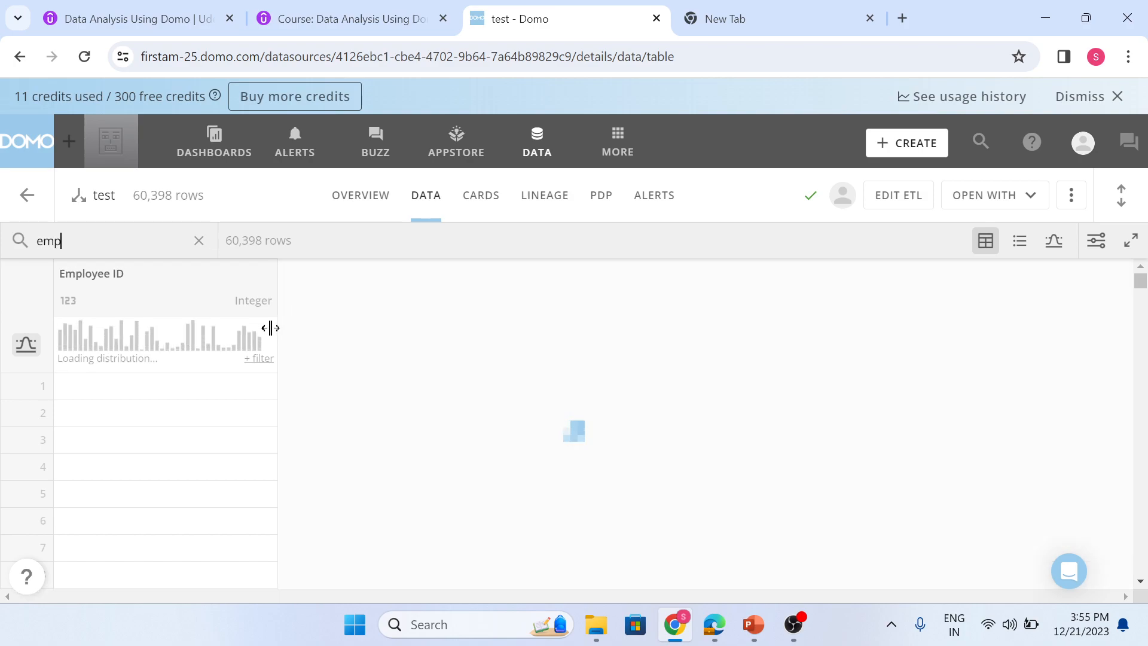
click(257, 361)
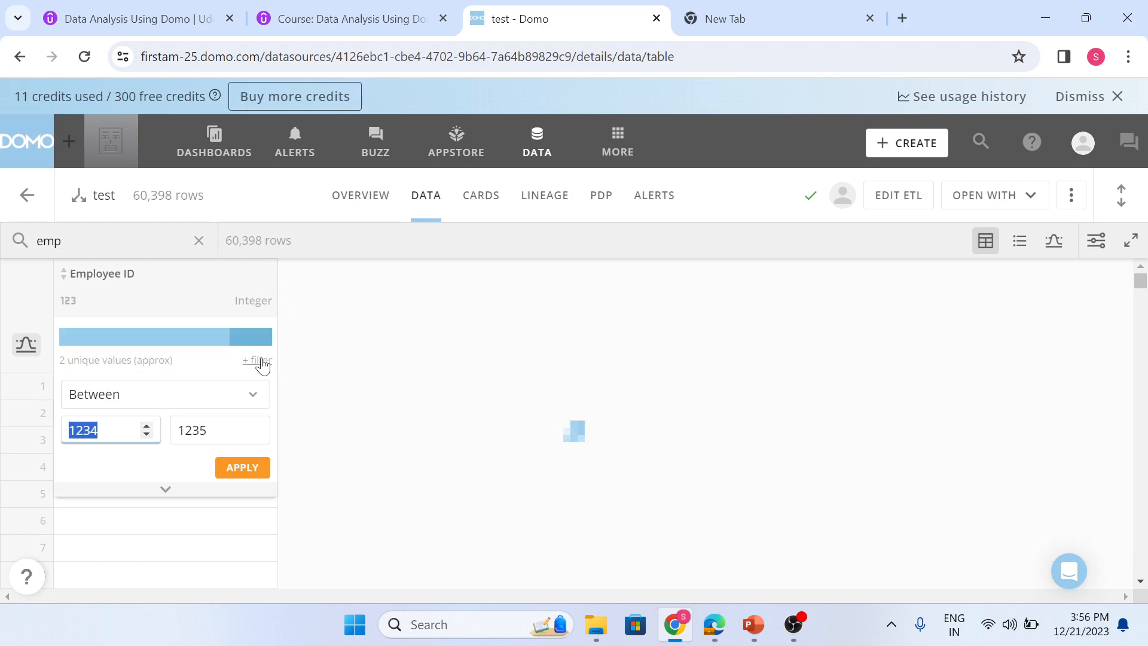
click(209, 393)
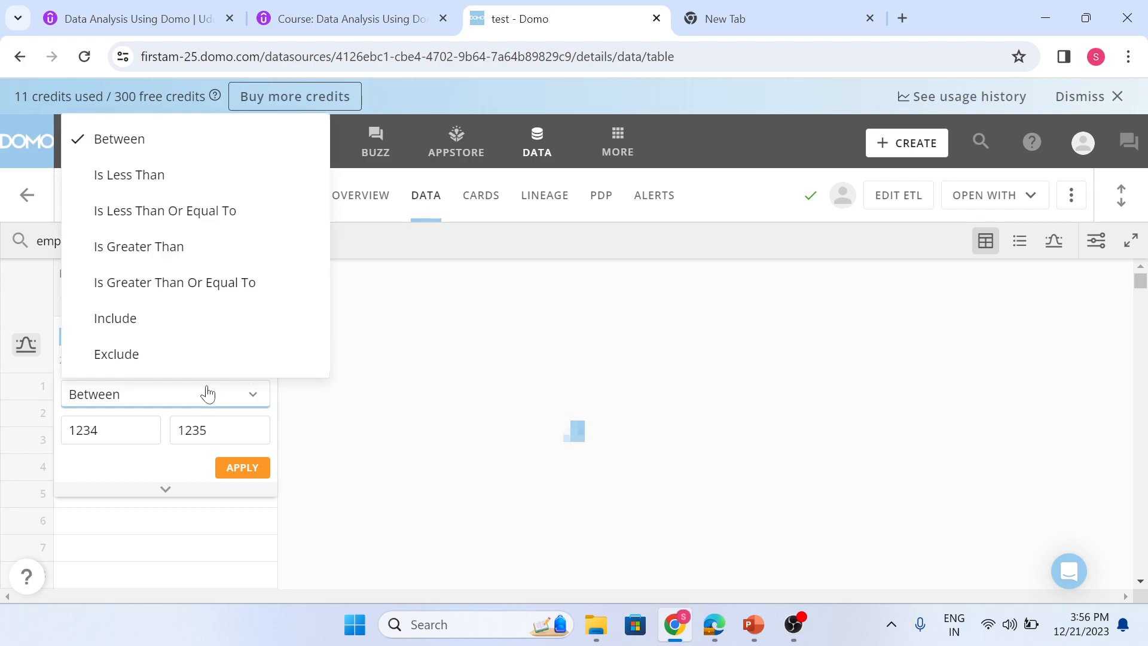
click(158, 318)
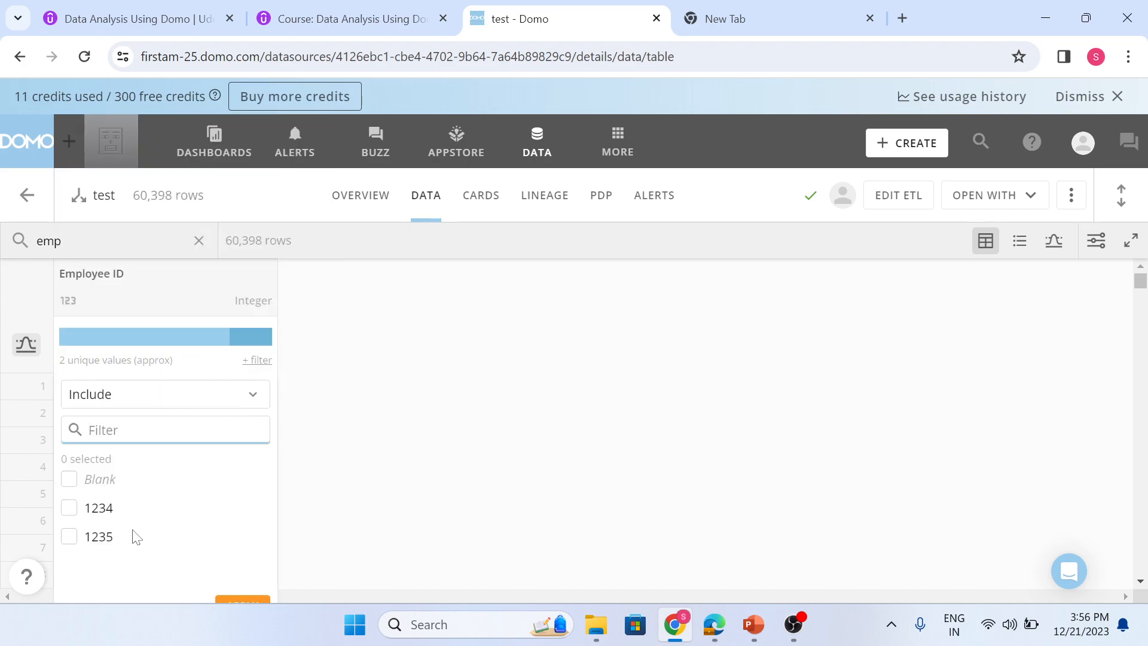
click(509, 427)
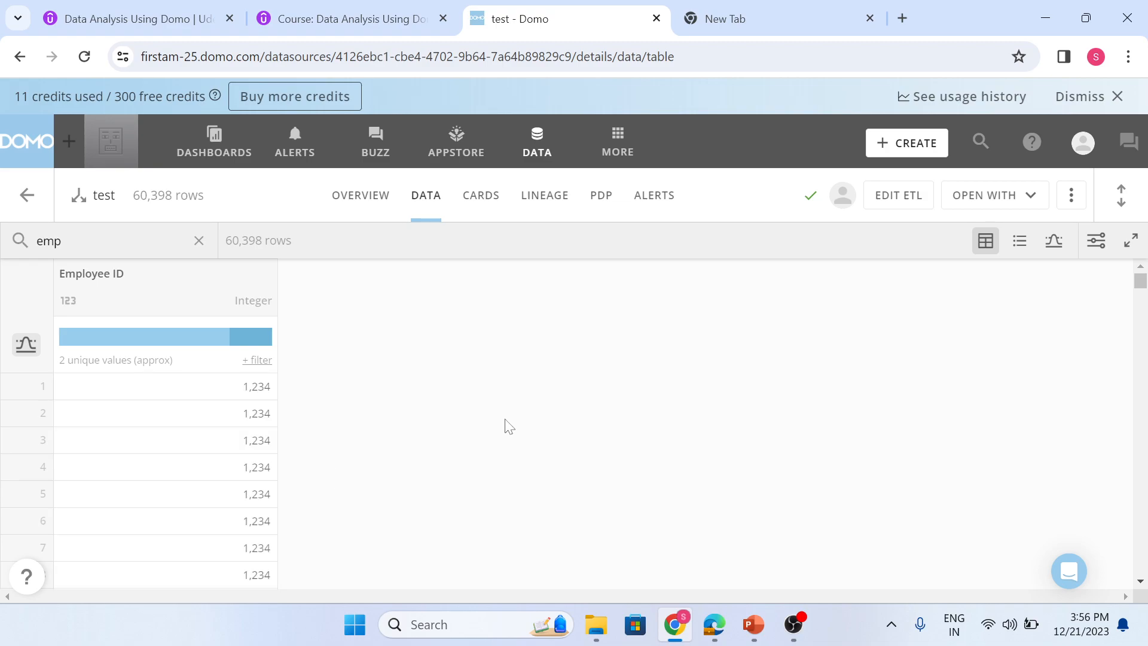
- Review the employee PDP policy's data access for the Employee ID column and apply its Filter by Managed Attribute setting
click(604, 214)
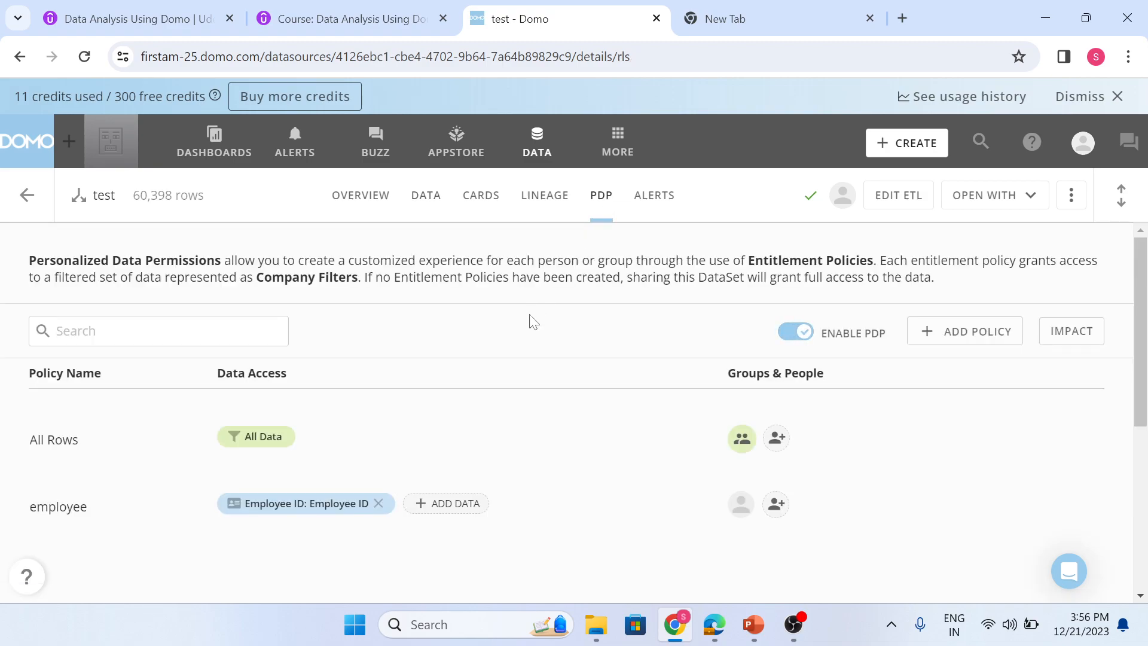
click(288, 512)
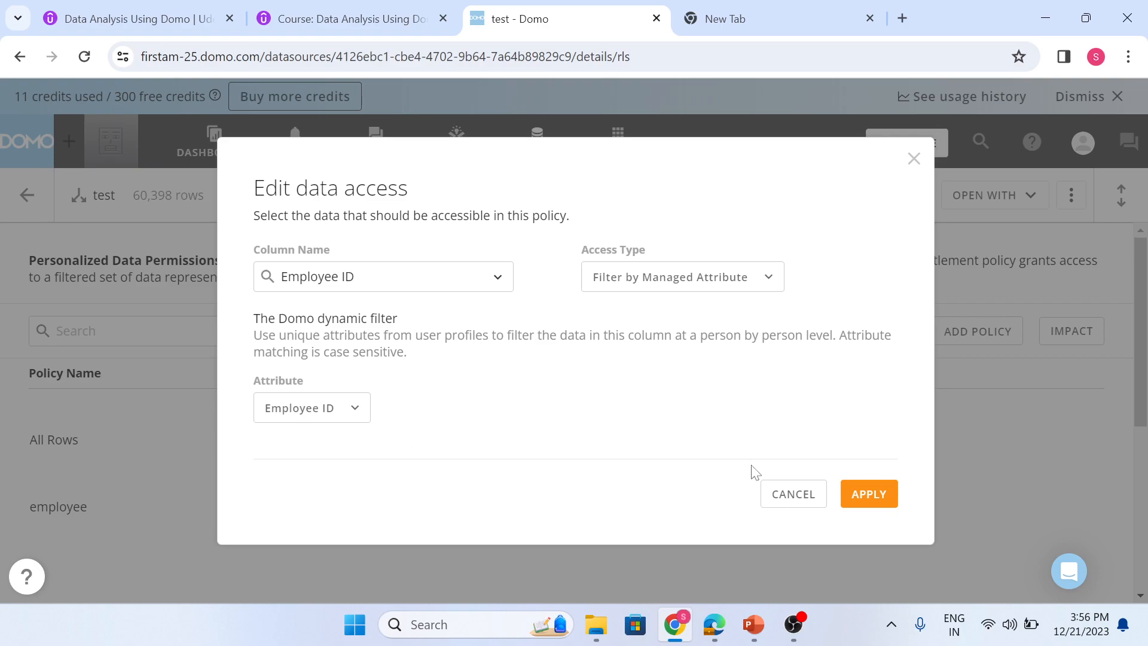
click(876, 502)
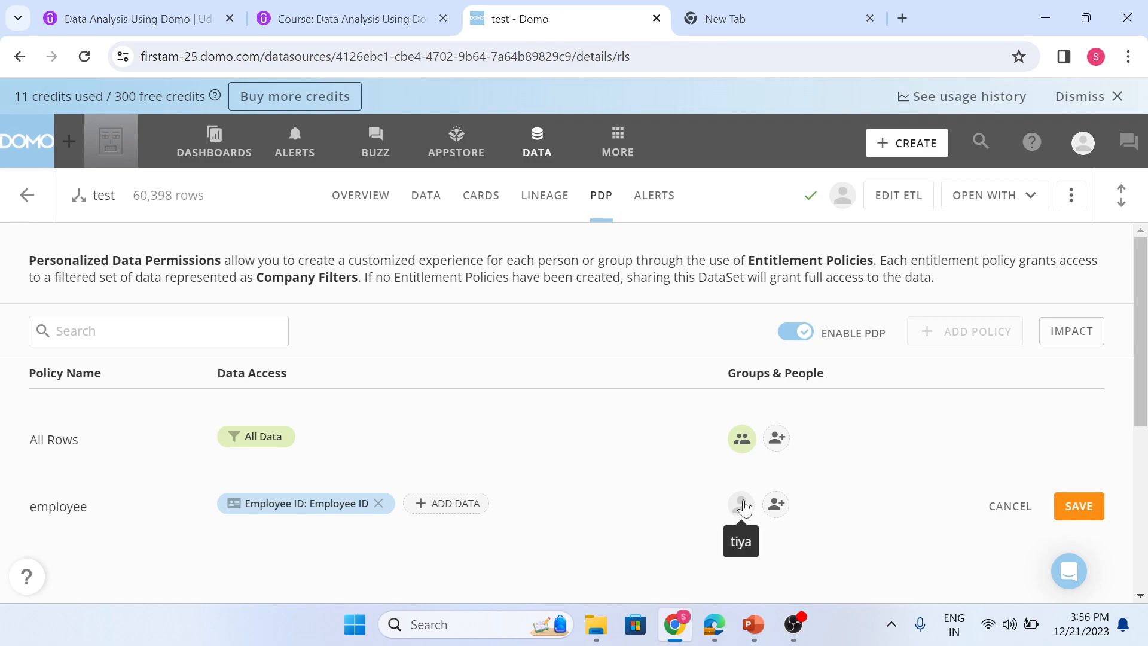
- Switch to the participant's session in Edge and recheck the Employee ID rows on the test card against the policy
mouse_move(717, 636)
click(721, 553)
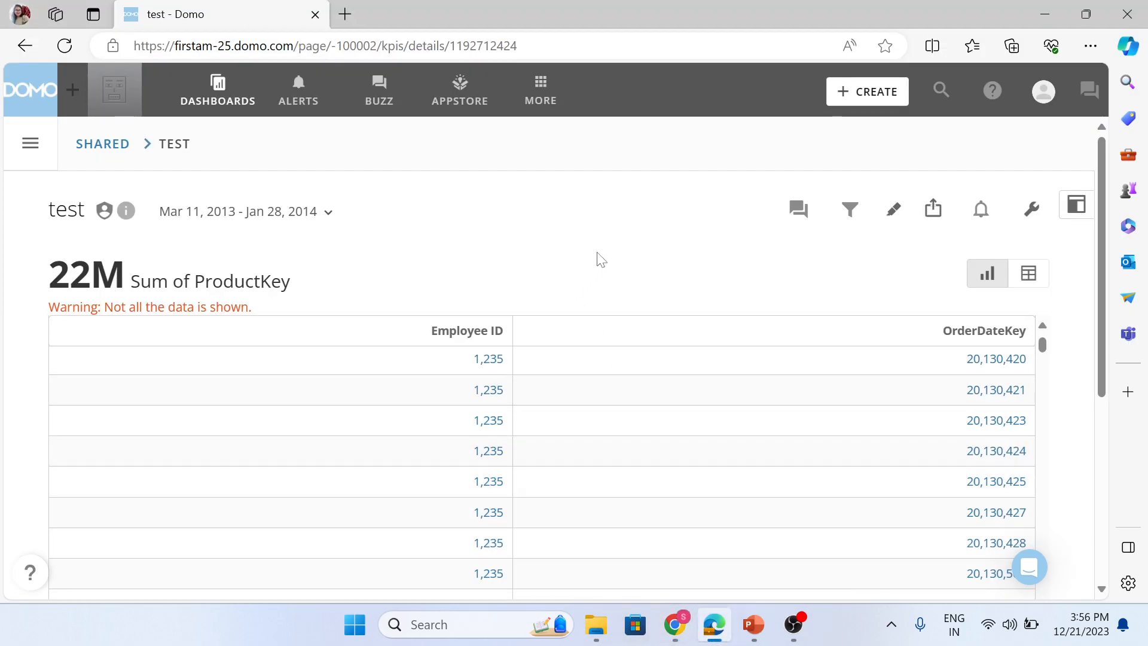
scroll(317, 401, down, 2)
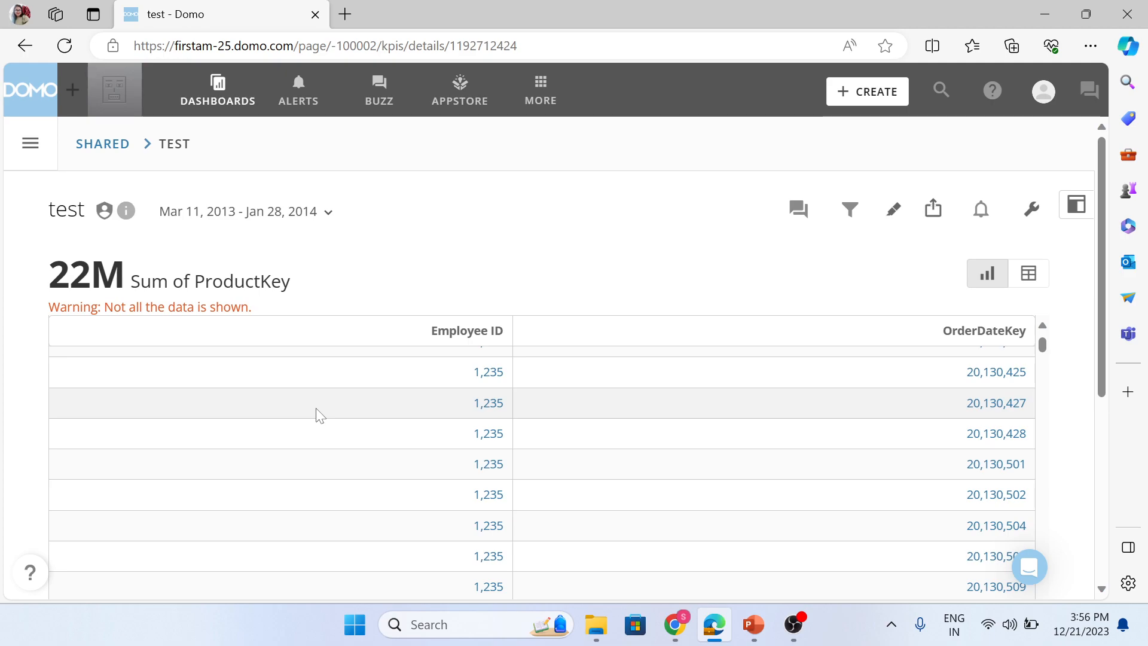
scroll(317, 415, up, 4)
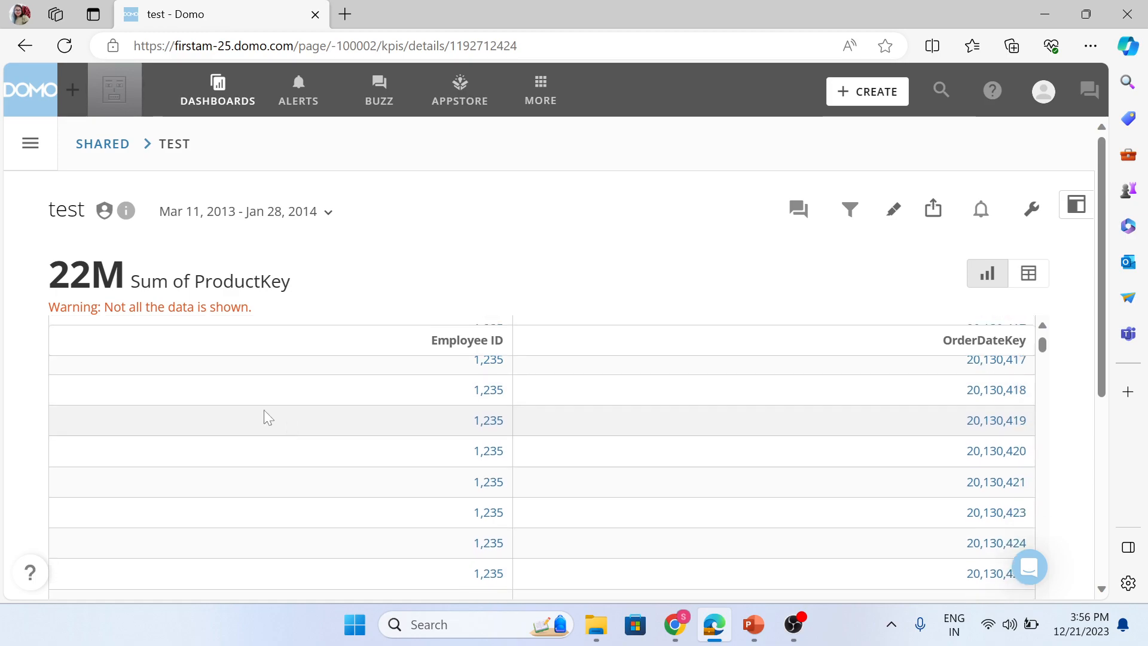